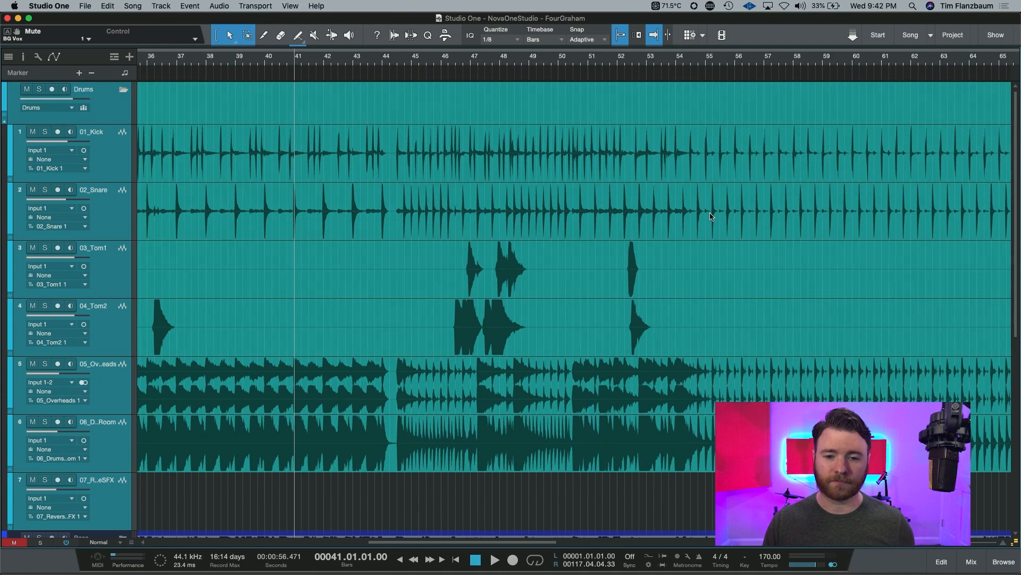
Step: Listen to the drums from bar 41, and group the selected drum tracks under the name Drums
{"action": "key", "text": "space"}
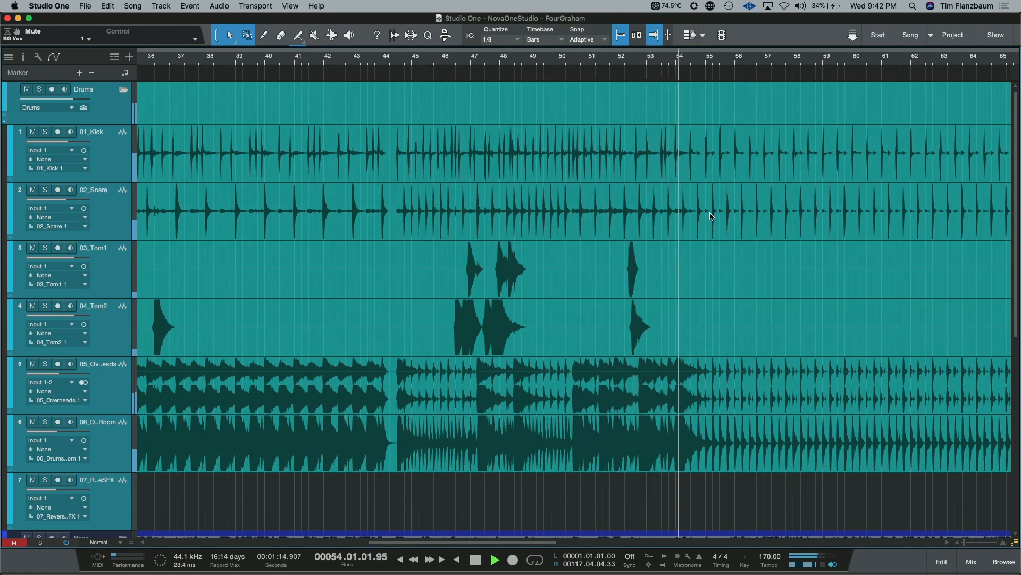
{"action": "key", "text": "space"}
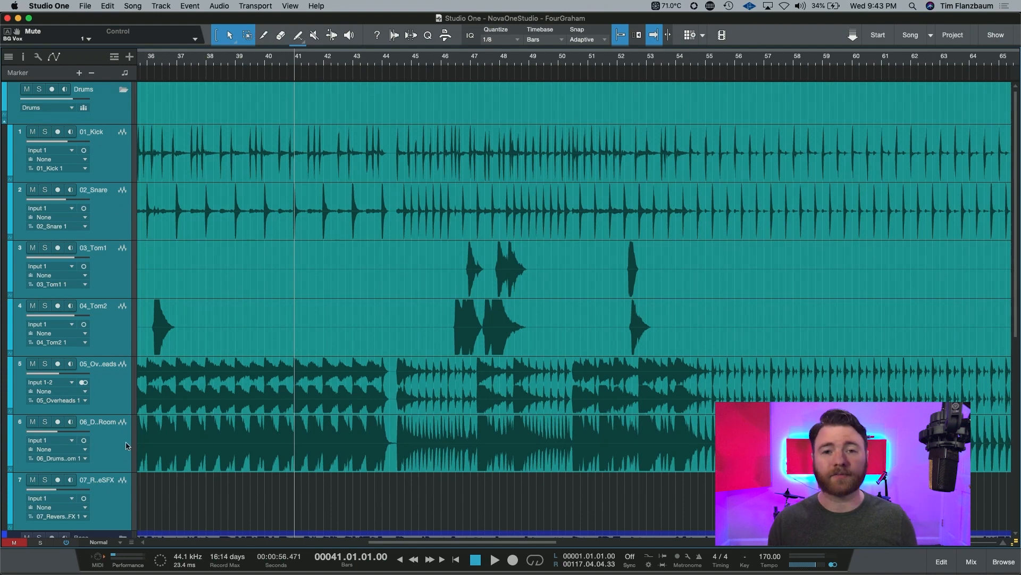
{"action": "key", "text": "super+g"}
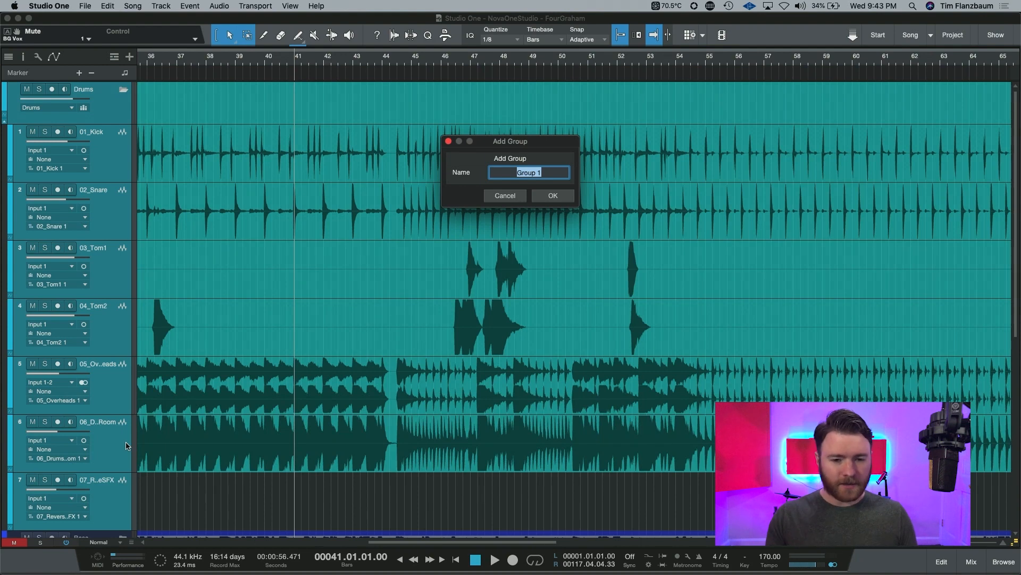
{"action": "type", "text": "Drums"}
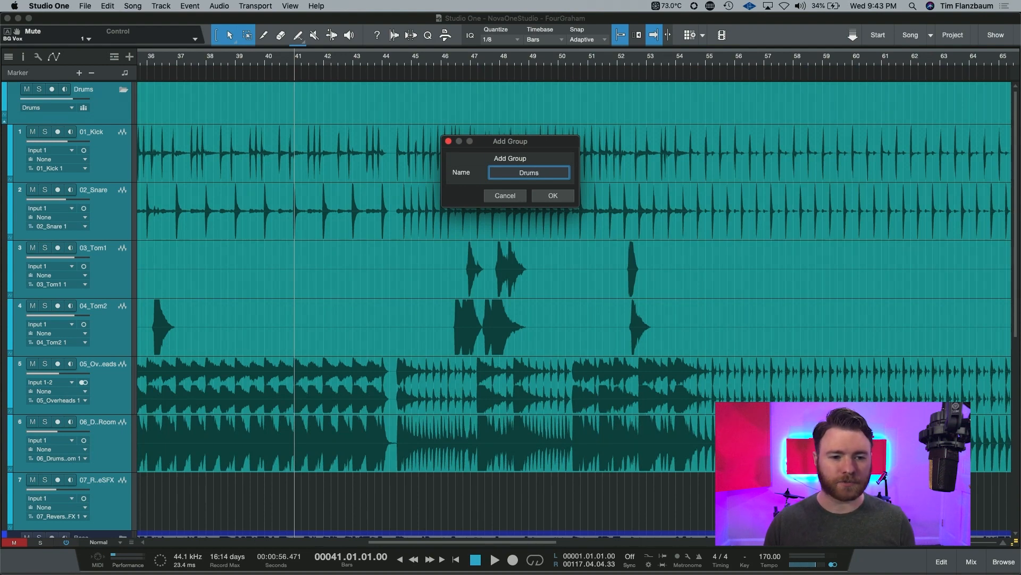
{"action": "key", "text": "Return"}
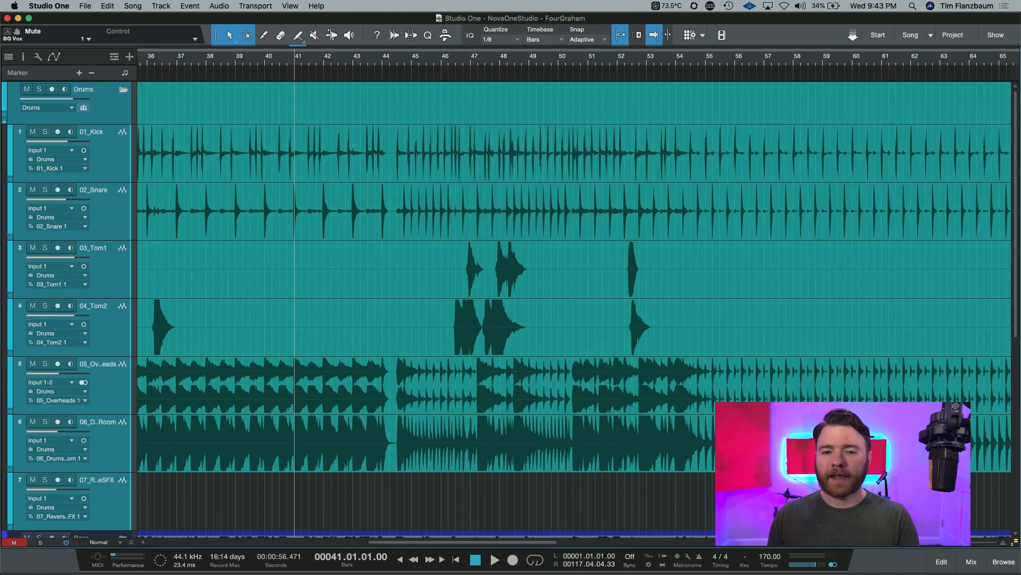
Step: Duplicate the layer of the grouped drum tracks, keeping the suggested name 01_Kick 2
{"action": "left_click", "coordinate": [391, 170]}
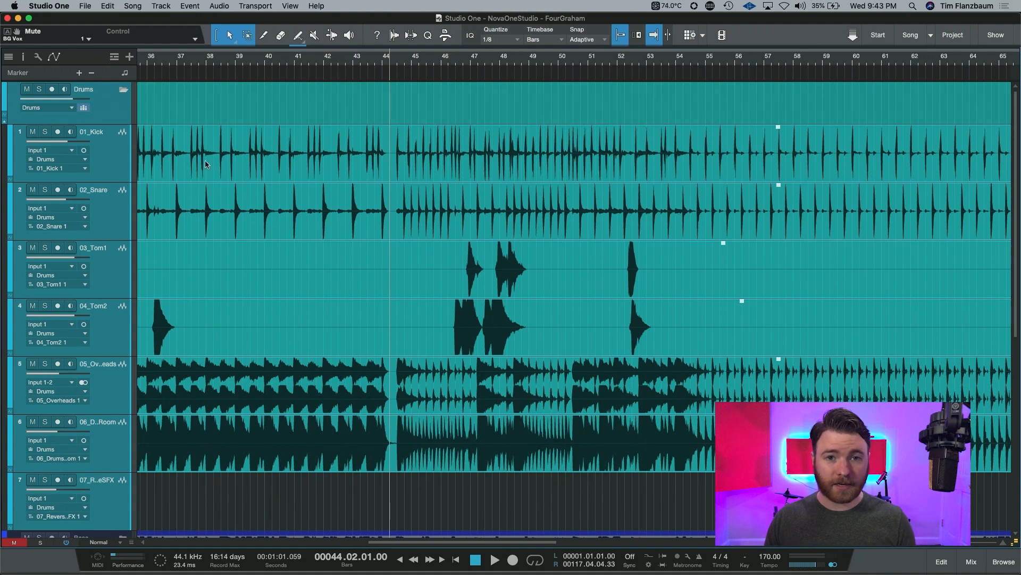
{"action": "right_click", "coordinate": [115, 161]}
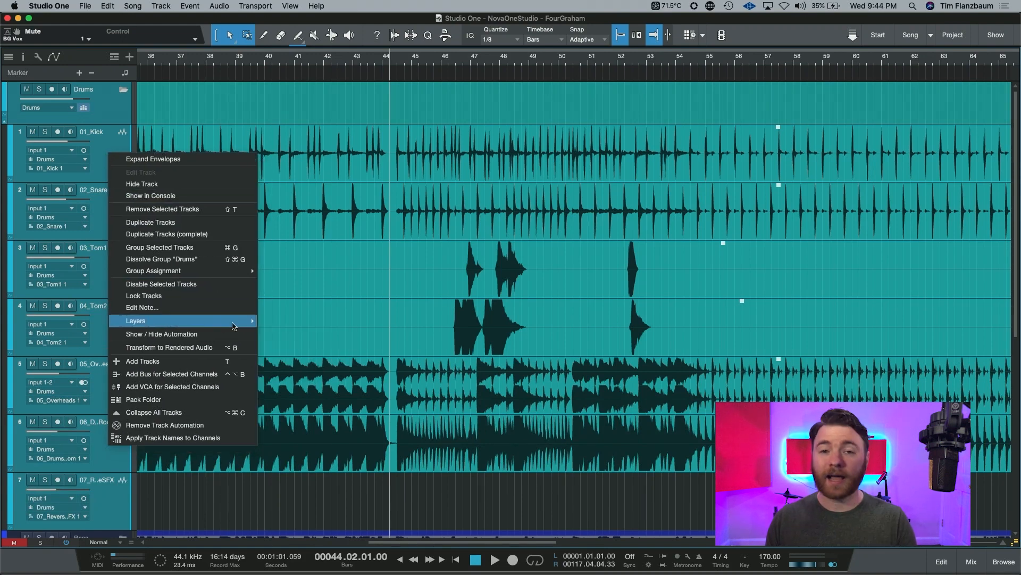
{"action": "mouse_move", "coordinate": [235, 323]}
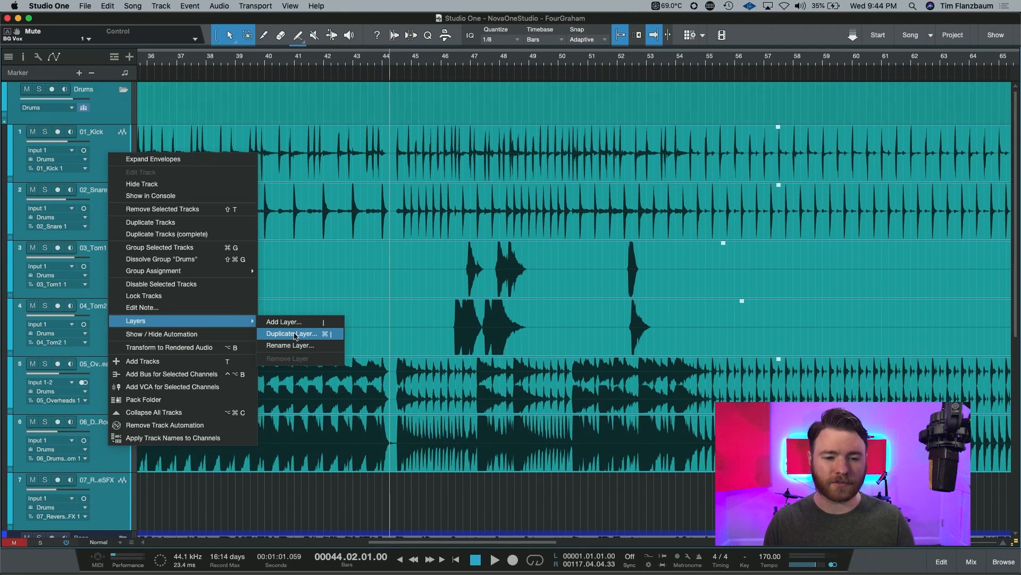
{"action": "left_click", "coordinate": [295, 335]}
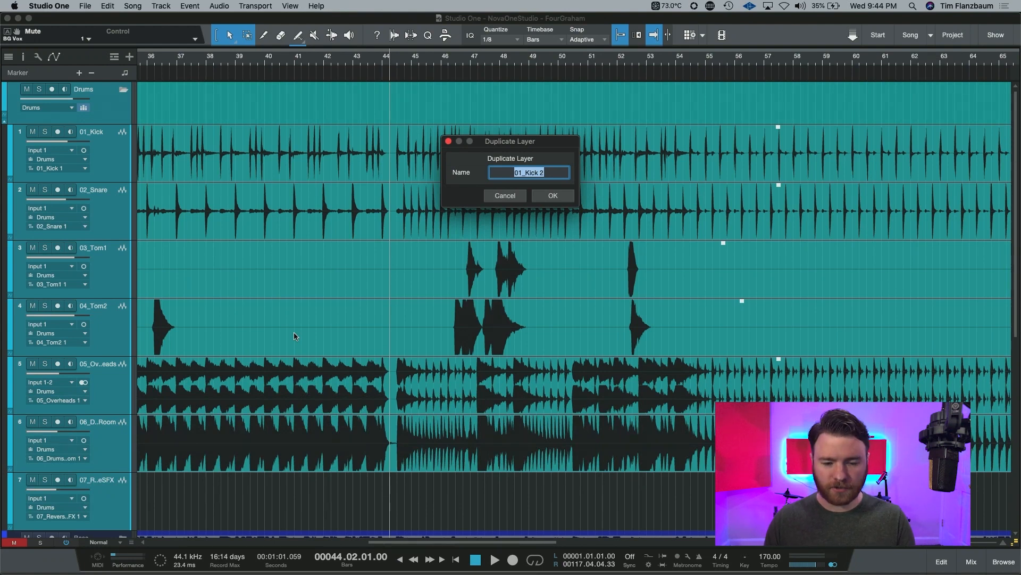
{"action": "key", "text": "Return"}
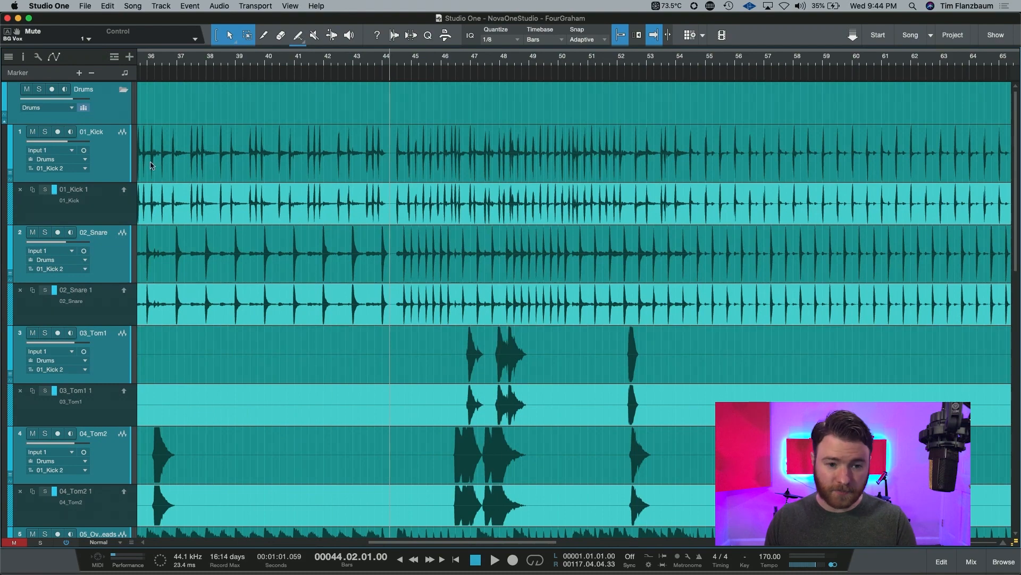
Step: Collapse the expanded layers so only the main drum tracks are displayed
{"action": "right_click", "coordinate": [110, 158]}
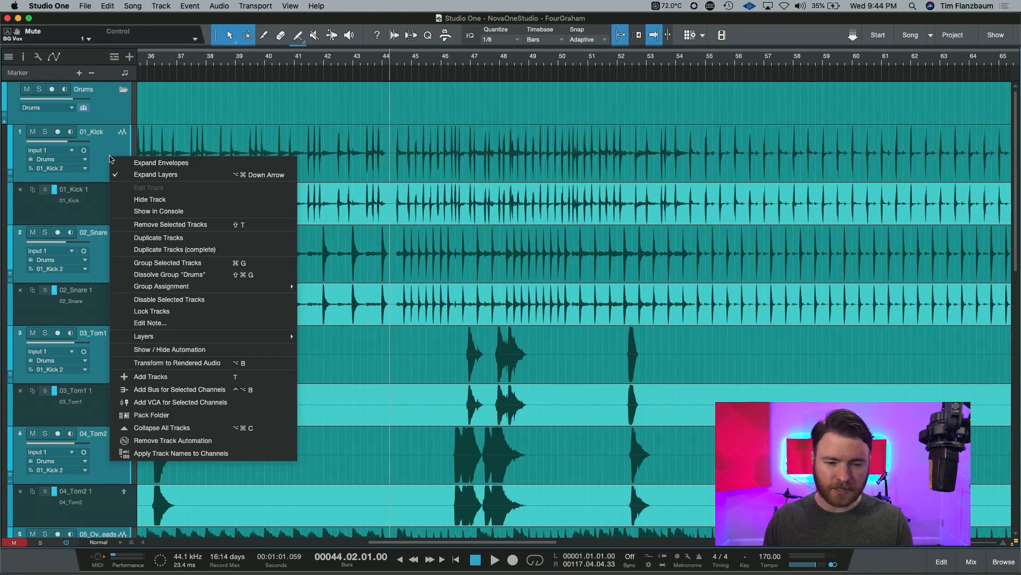
{"action": "left_click", "coordinate": [177, 175]}
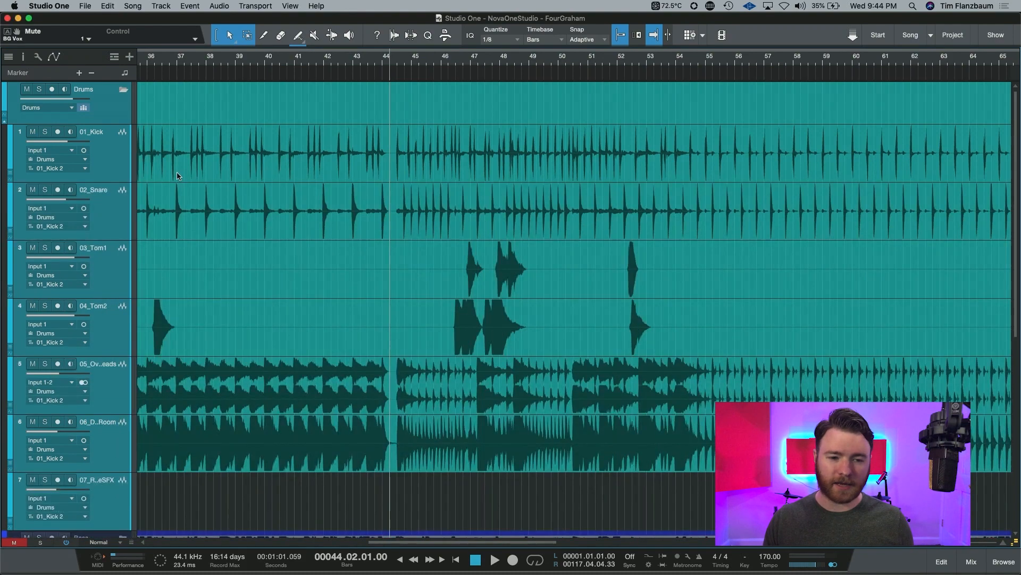
{"action": "right_click", "coordinate": [104, 172]}
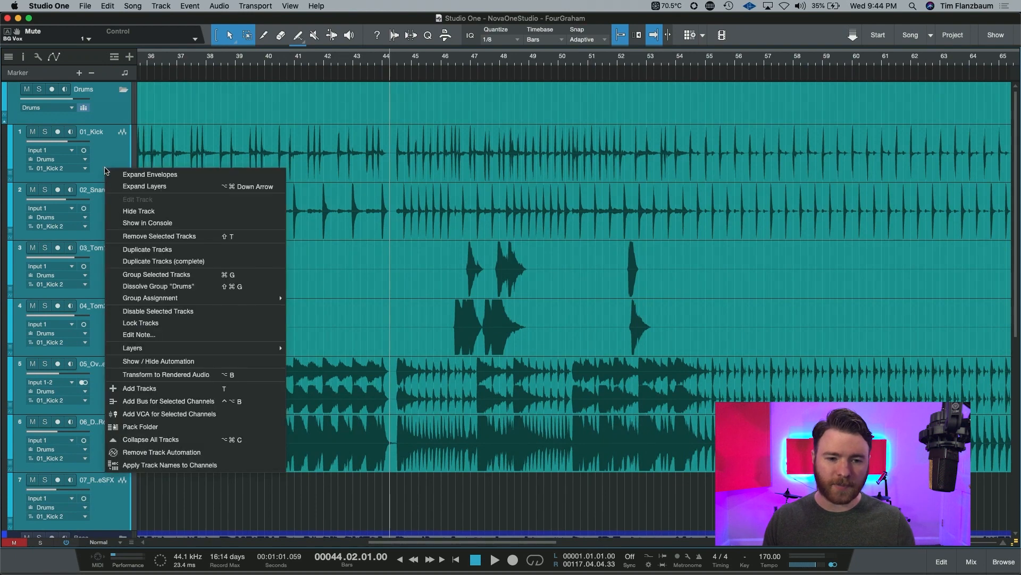
{"action": "left_click", "coordinate": [145, 190]}
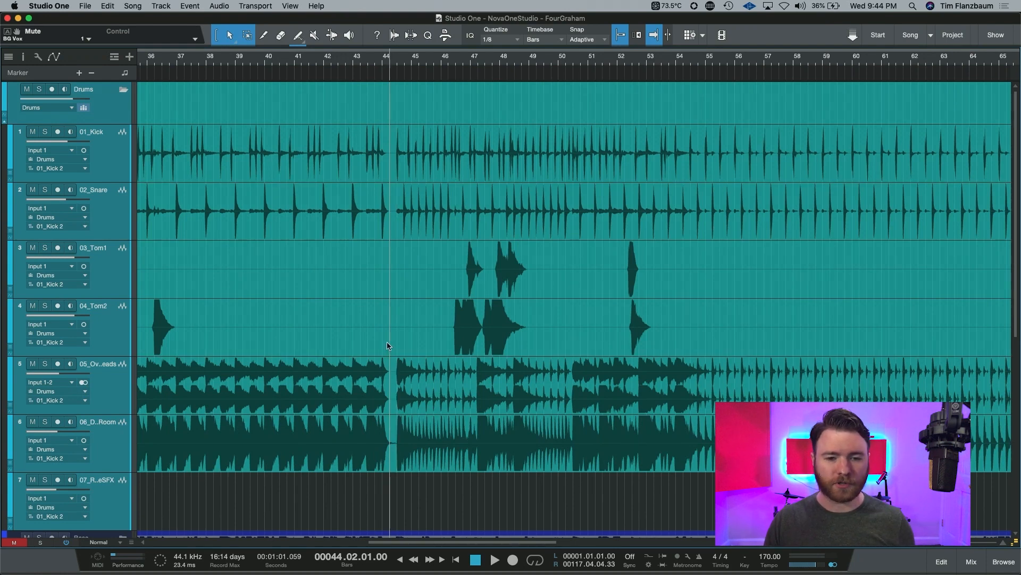
Step: Split the grouped drum events at bar 44 beat 2 and at bar 50 beat 3 to isolate the section
{"action": "left_click", "coordinate": [389, 133]}
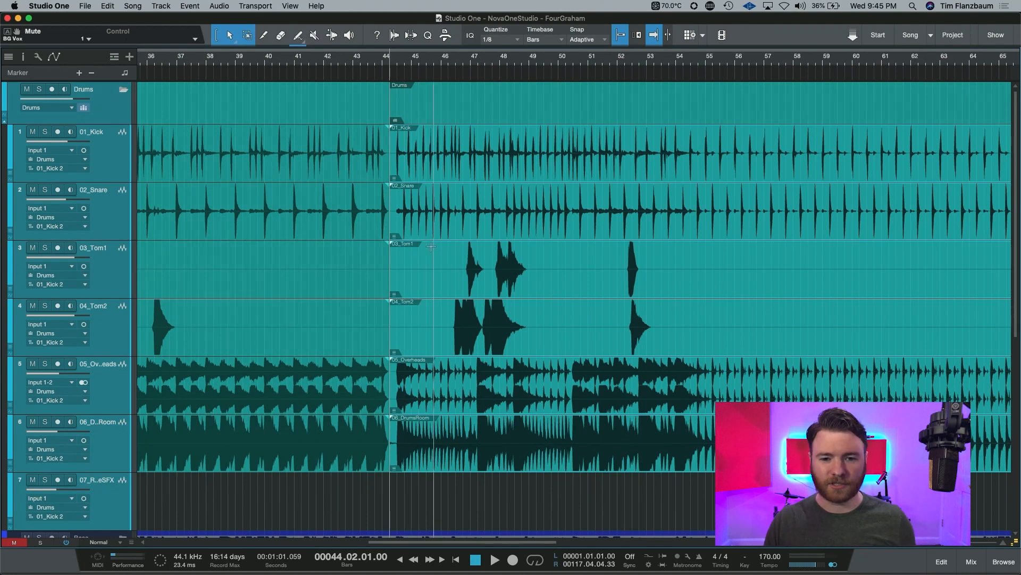
{"action": "left_click", "coordinate": [555, 61]}
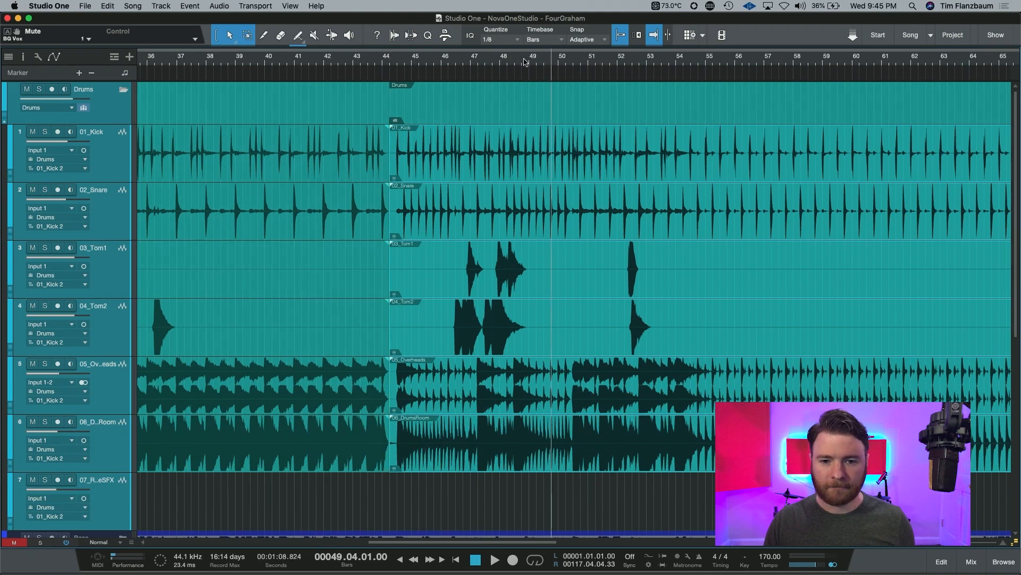
{"action": "key", "text": "space"}
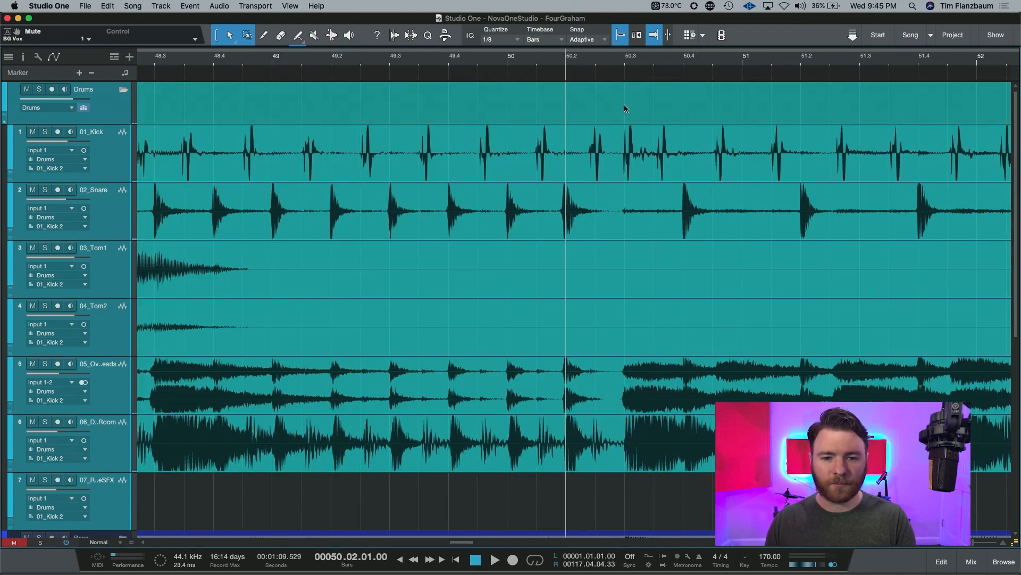
{"action": "left_click", "coordinate": [621, 132]}
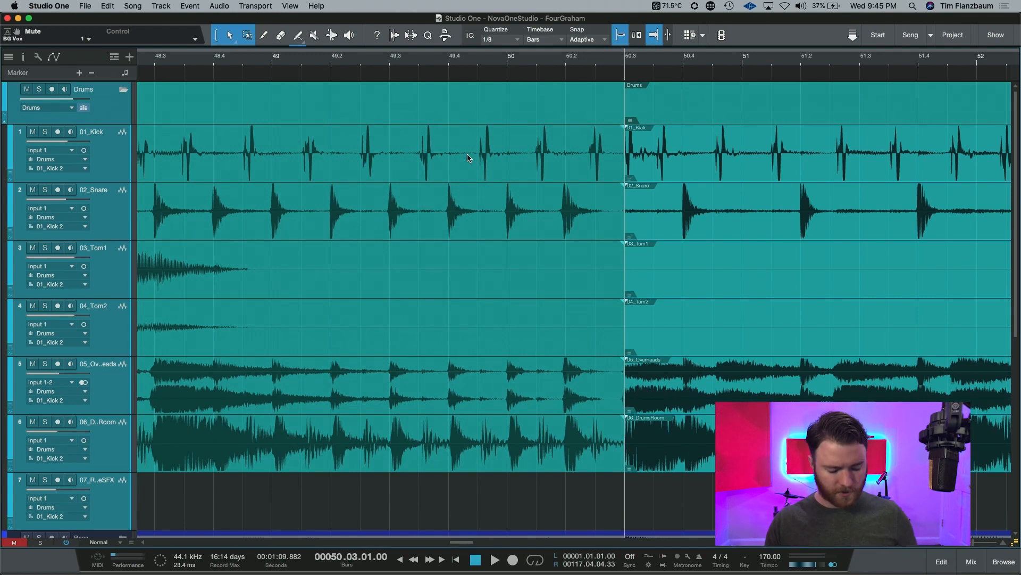
{"action": "key", "text": "w"}
{"action": "key", "text": "w"}
{"action": "key", "text": "w"}
{"action": "key", "text": "w"}
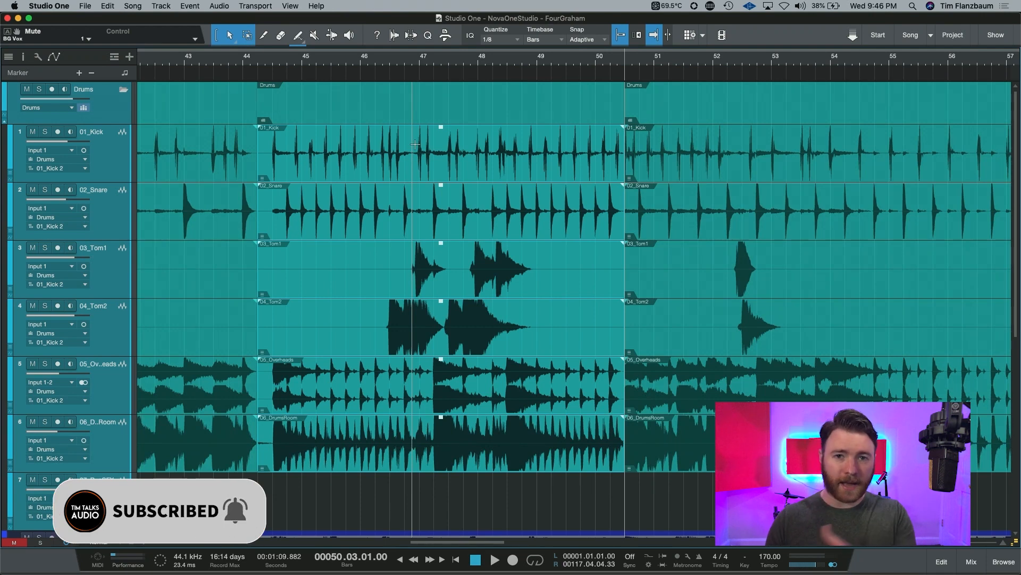
Step: Slice the isolated drum section transient by transient, starting at the first hit near bar 44 beat 3
{"action": "key", "text": "l"}
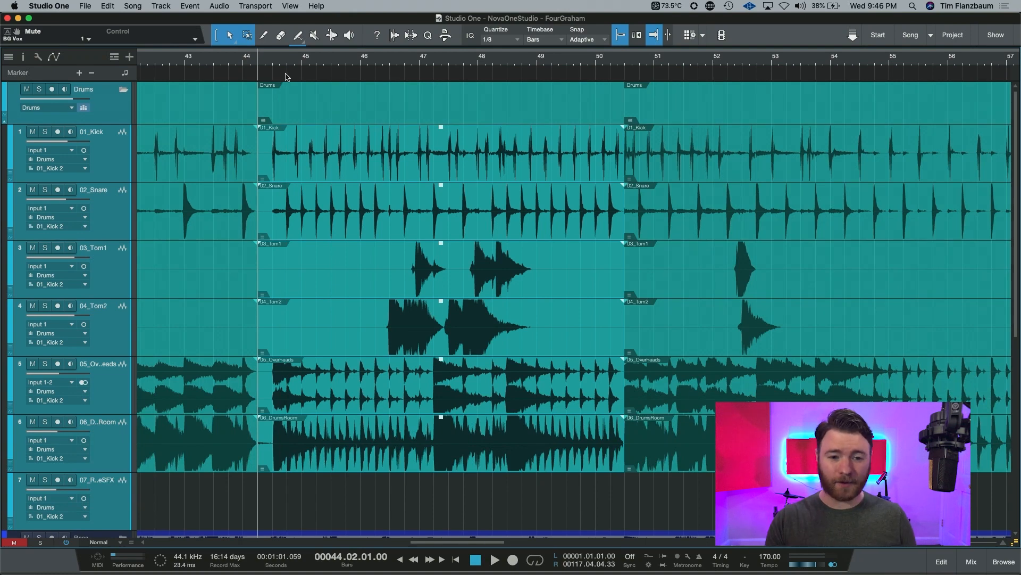
{"action": "key", "text": "space"}
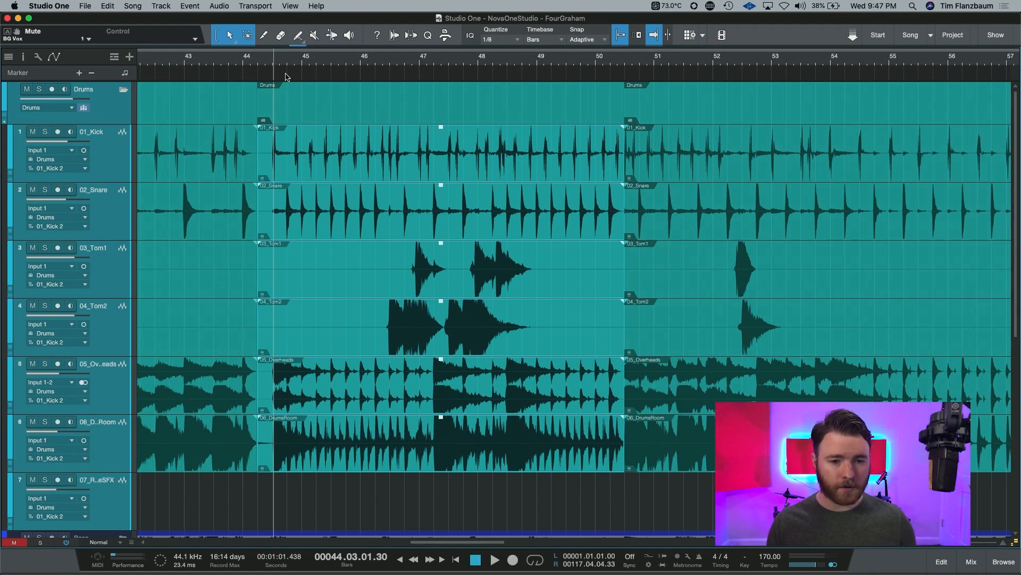
{"action": "key", "text": "alt+x"}
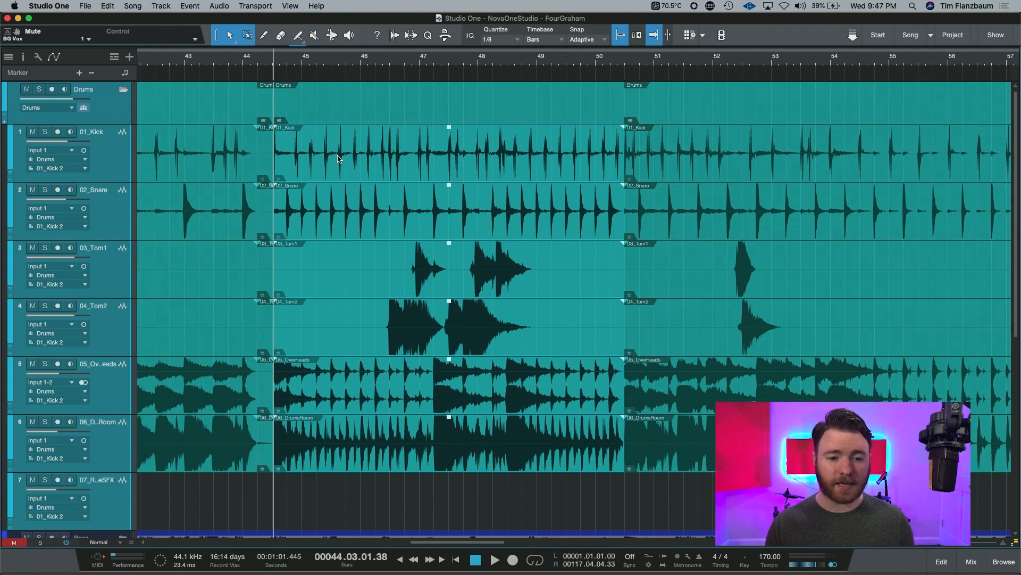
{"action": "key", "text": "Tab"}
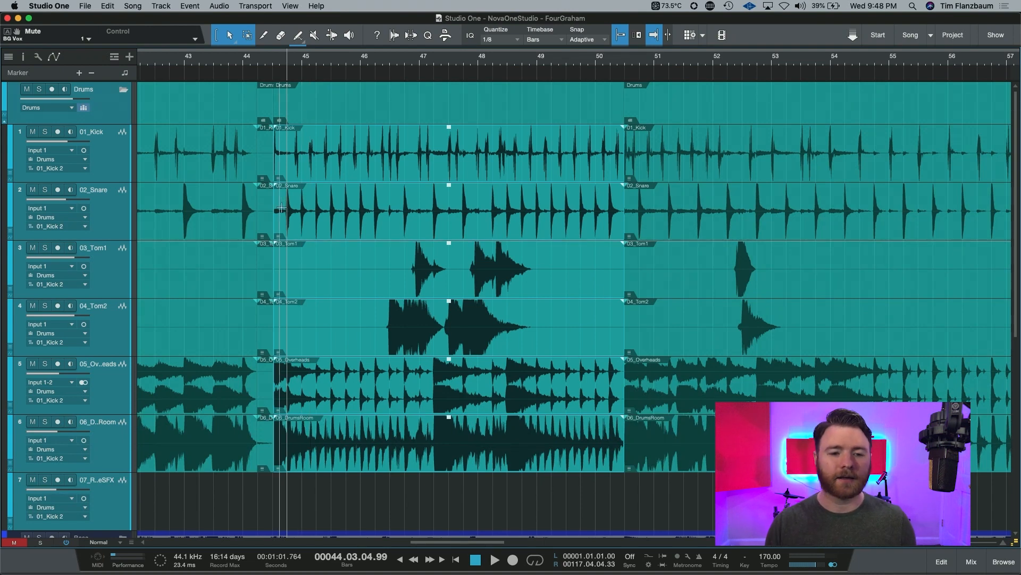
{"action": "key", "text": "Tab"}
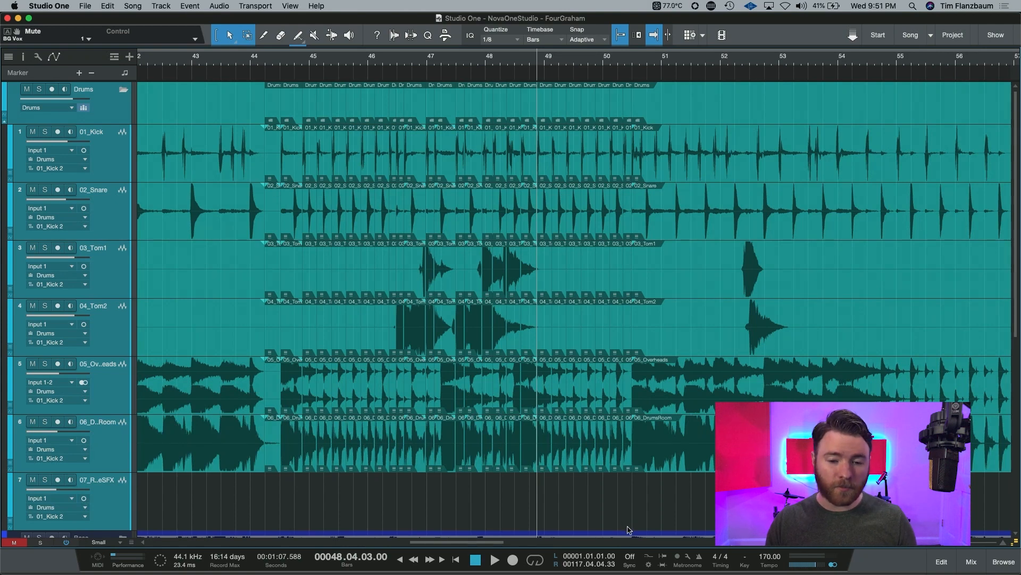
Step: Quantize all the drum slices to the 1/8 grid and play them back from bar 44 beat 2
{"action": "left_click_drag", "start_coordinate": [625, 530], "coordinate": [270, 99]}
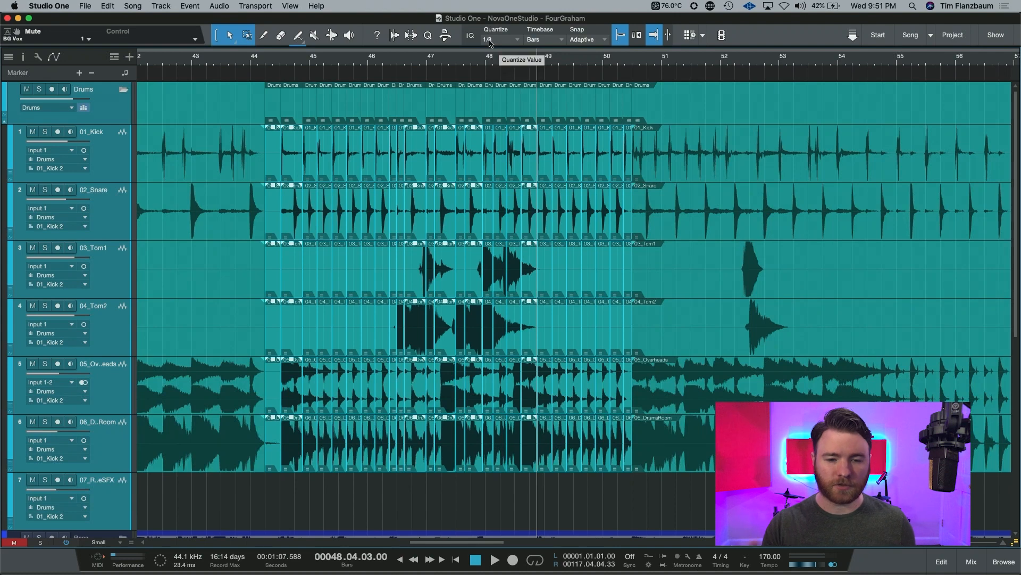
{"action": "key", "text": "q"}
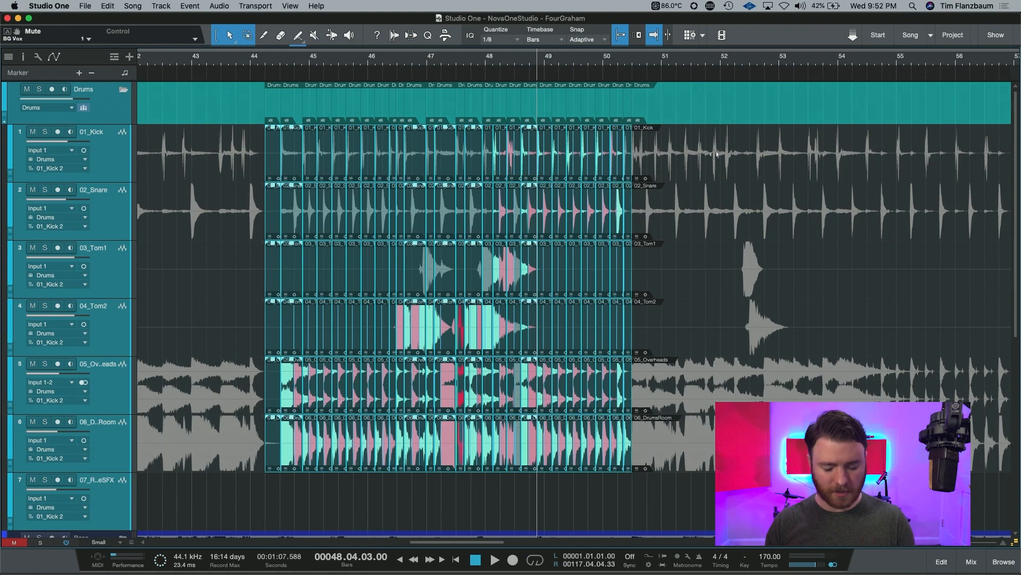
{"action": "key", "text": "l"}
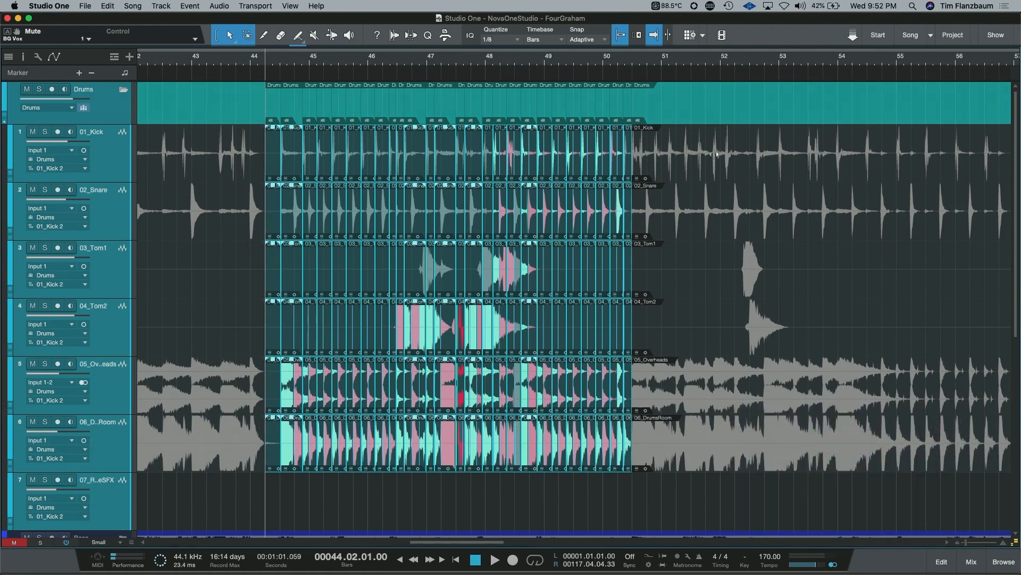
{"action": "key", "text": "space"}
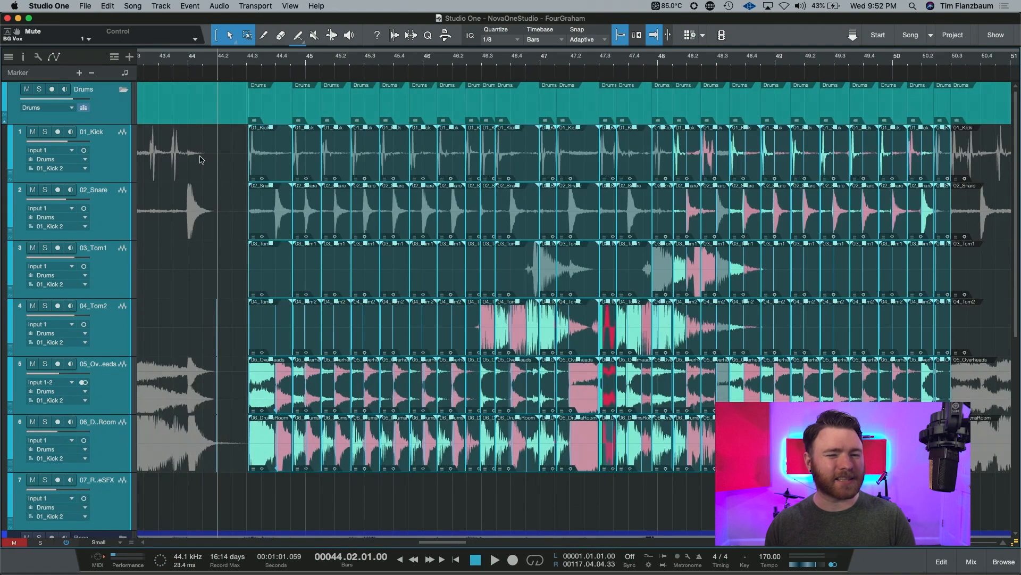
Step: Turn off the bend markers on the drum events and toggle the layer display of the drum tracks
{"action": "right_click", "coordinate": [214, 159]}
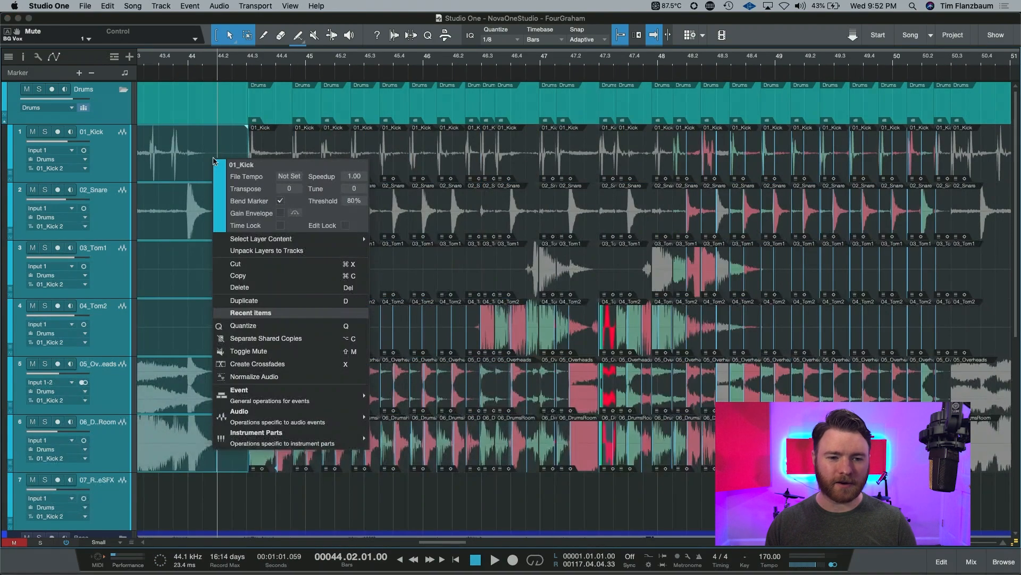
{"action": "left_click", "coordinate": [280, 202]}
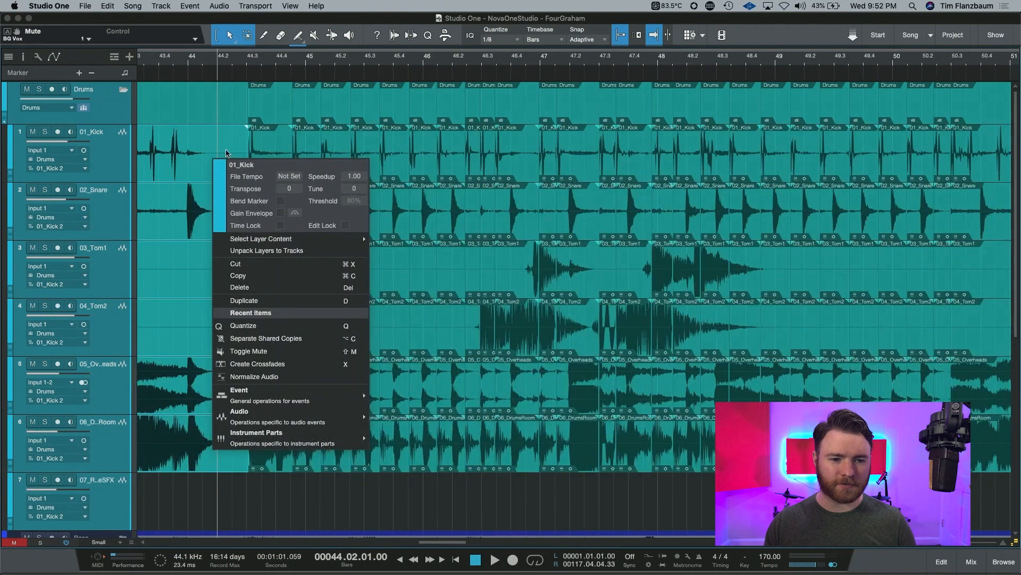
{"action": "left_click", "coordinate": [203, 150]}
{"action": "right_click", "coordinate": [117, 166]}
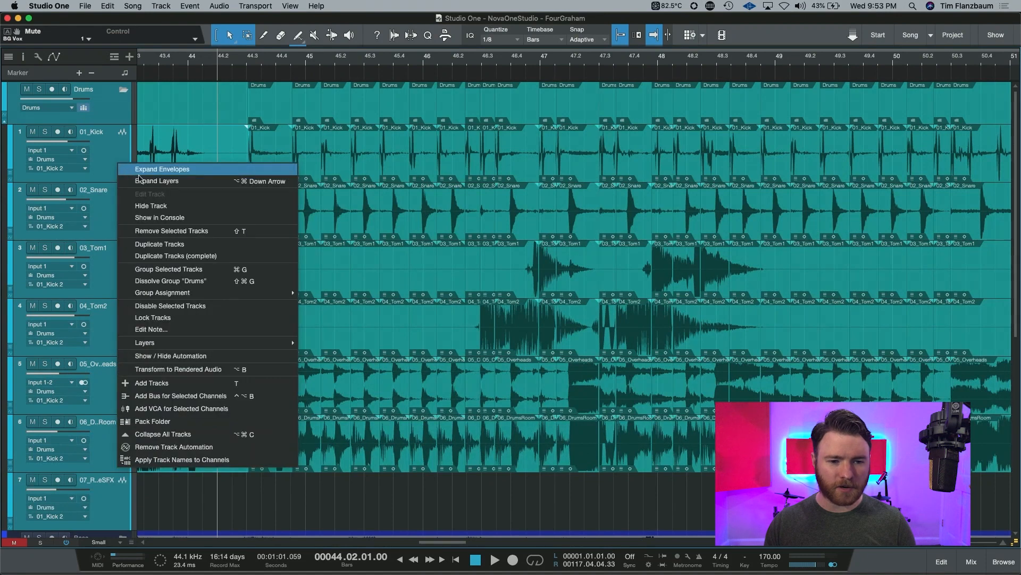
{"action": "left_click", "coordinate": [171, 182]}
Step: Undo the manual slicing and quantizing of the drum section
{"action": "key", "text": "super+z"}
{"action": "key", "text": "super+z"}
{"action": "key", "text": "super+z"}
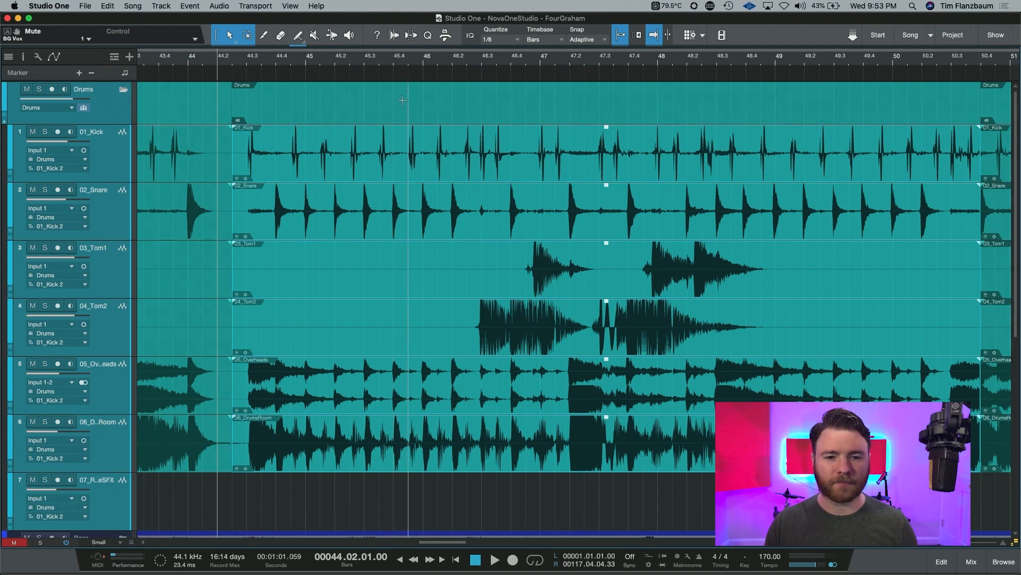
Step: Show the audio bend options and analyze the isolated drum section for transients in Standard detection mode
{"action": "left_click", "coordinate": [395, 36]}
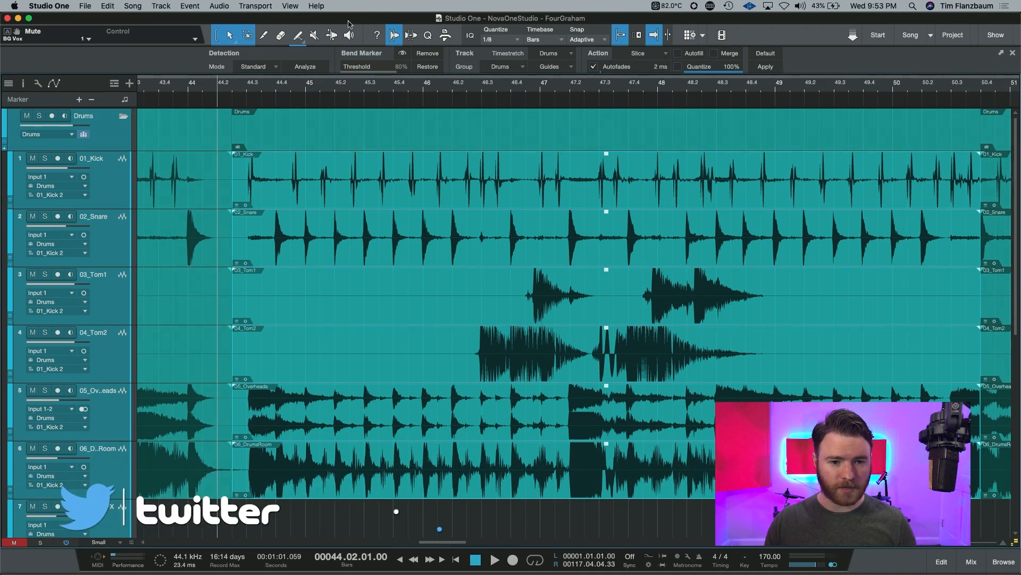
{"action": "left_click", "coordinate": [276, 67]}
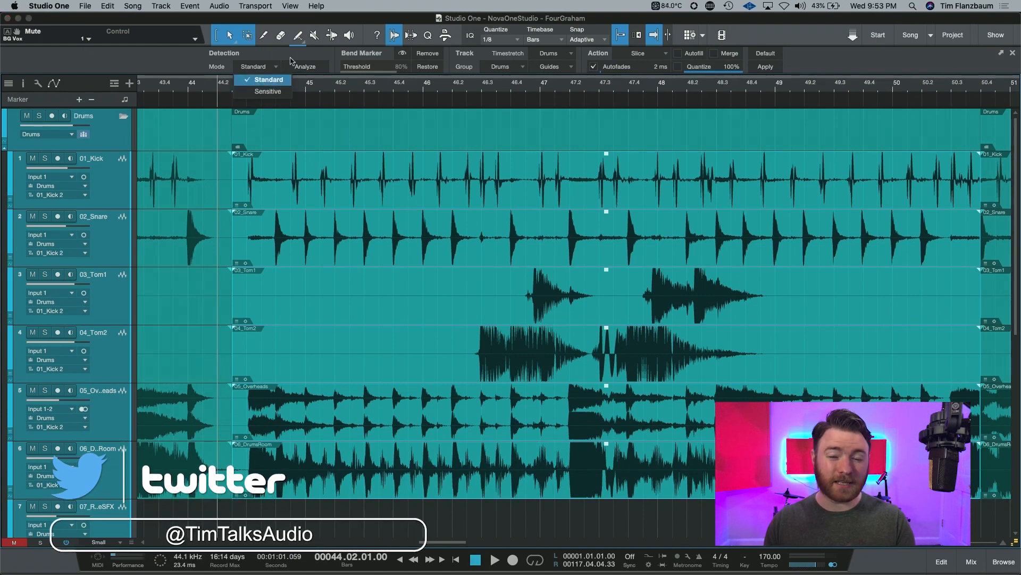
{"action": "left_click", "coordinate": [306, 67]}
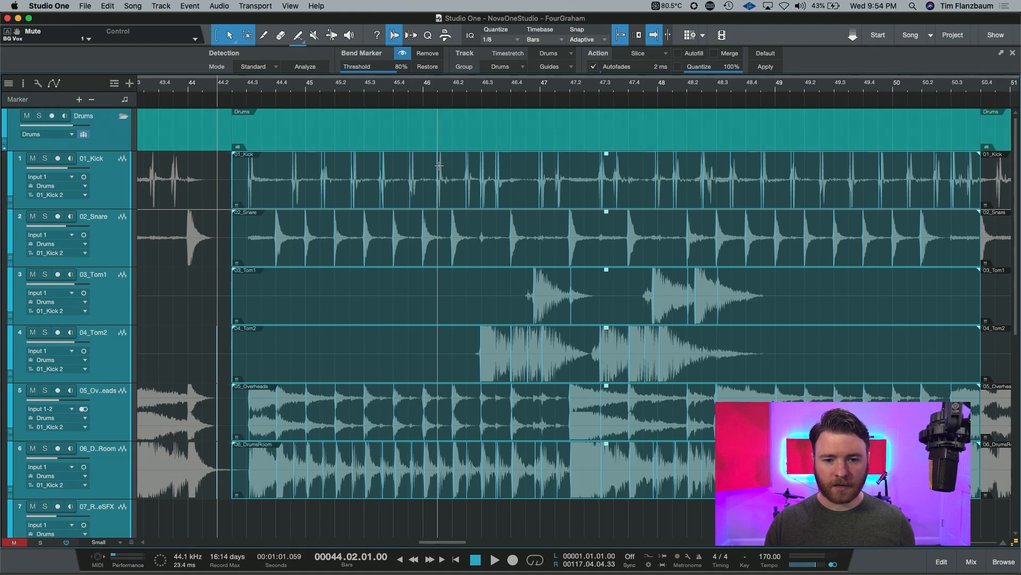
Step: Lower the bend marker threshold to 45% so fewer transients are marked on the drum events
{"action": "key", "text": "e"}
{"action": "key", "text": "e"}
{"action": "key", "text": "e"}
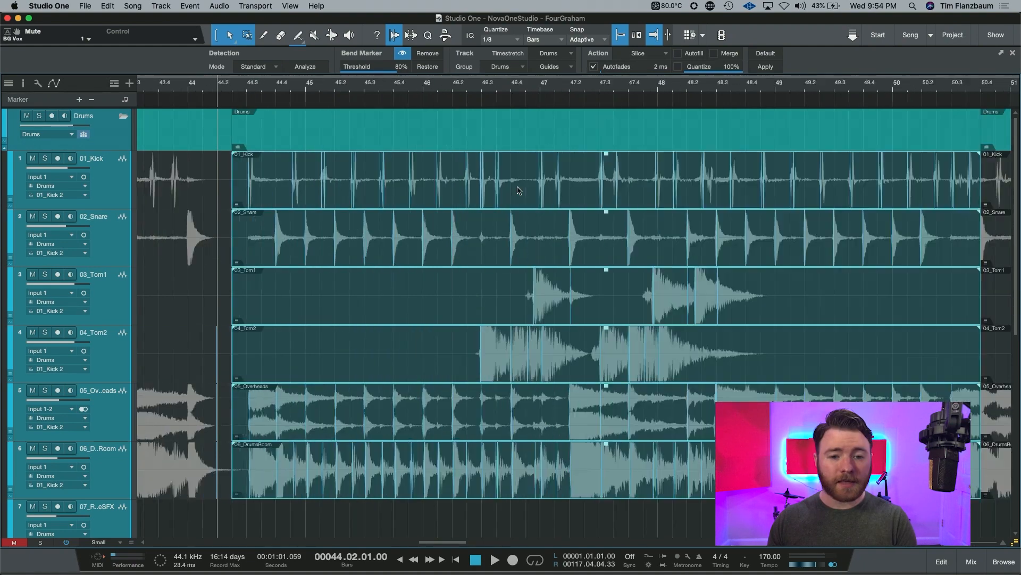
{"action": "key", "text": "w"}
{"action": "key", "text": "w"}
{"action": "key", "text": "w"}
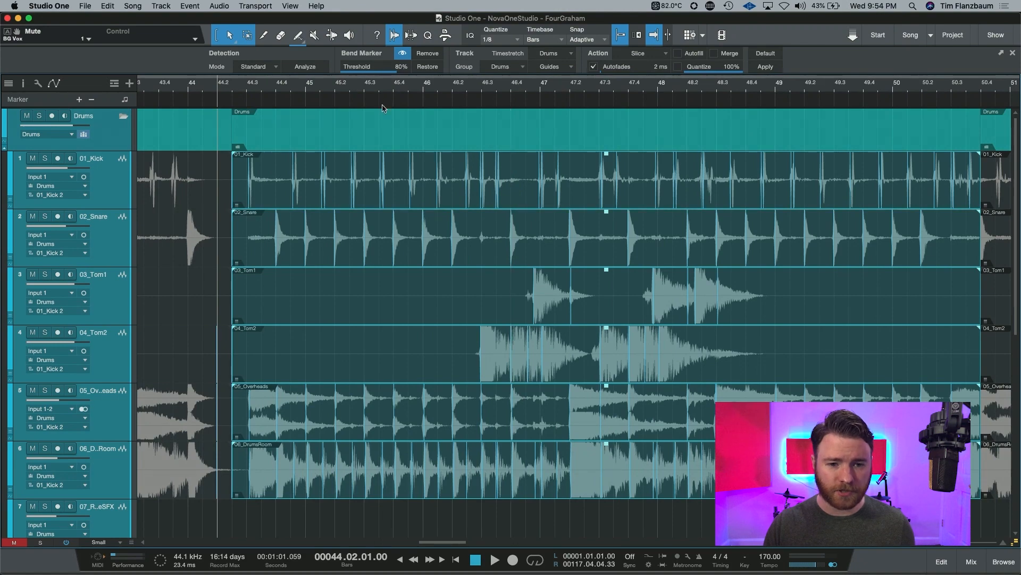
{"action": "mouse_move", "coordinate": [395, 72]}
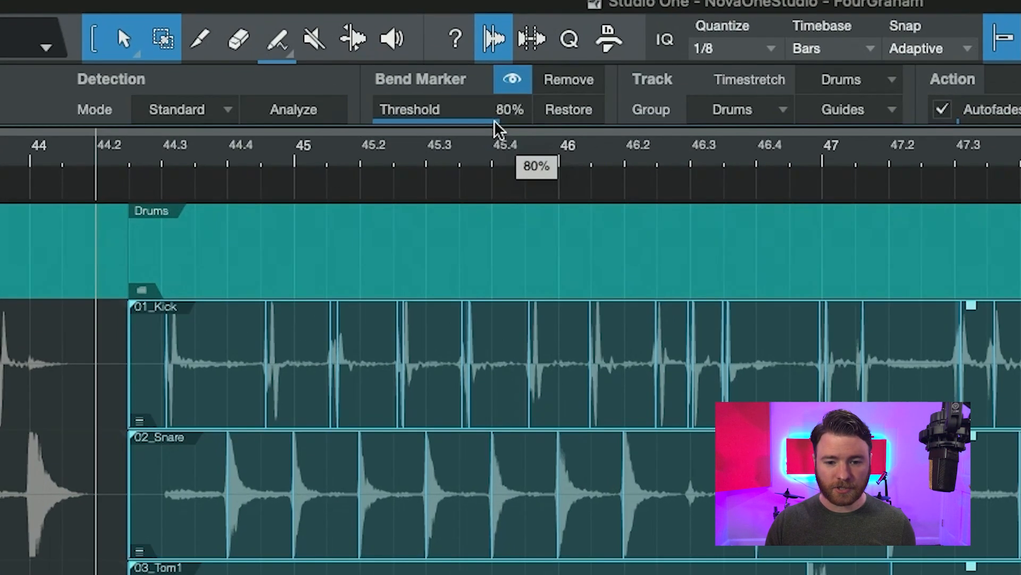
{"action": "left_click_drag", "start_coordinate": [395, 73], "coordinate": [367, 73]}
{"action": "mouse_move", "coordinate": [394, 113]}
{"action": "left_mouse_down"}
{"action": "mouse_move", "coordinate": [372, 114]}
{"action": "mouse_move", "coordinate": [414, 114]}
{"action": "left_mouse_up"}
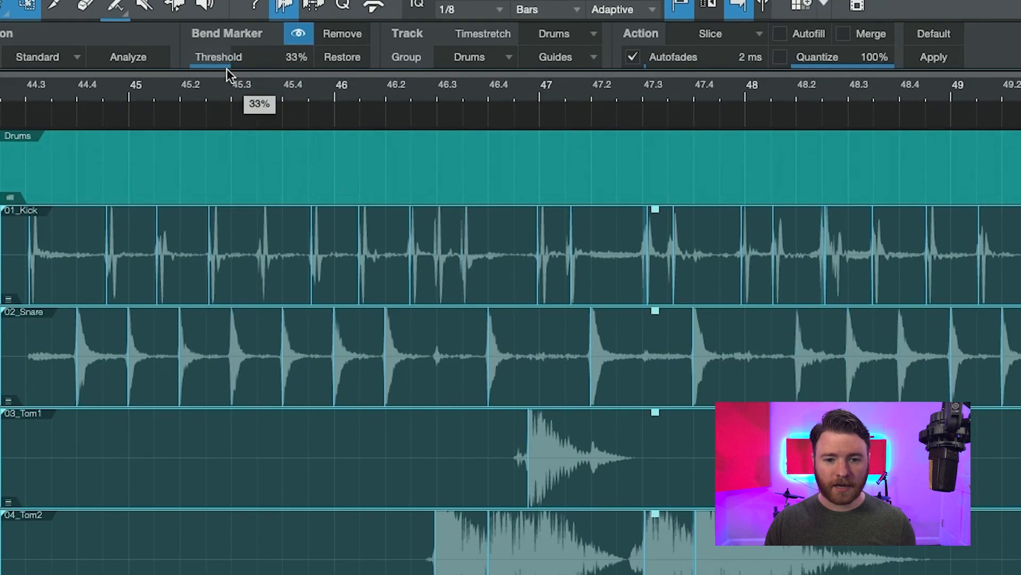
{"action": "mouse_move", "coordinate": [254, 69]}
{"action": "left_mouse_down"}
{"action": "mouse_move", "coordinate": [310, 71]}
{"action": "mouse_move", "coordinate": [248, 77]}
{"action": "left_mouse_up"}
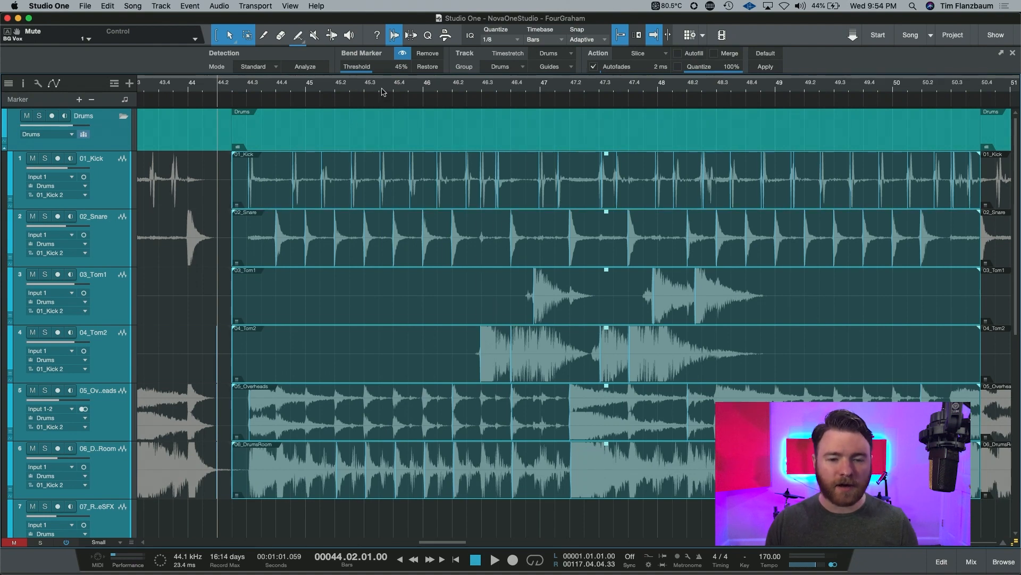
{"action": "mouse_move", "coordinate": [398, 71]}
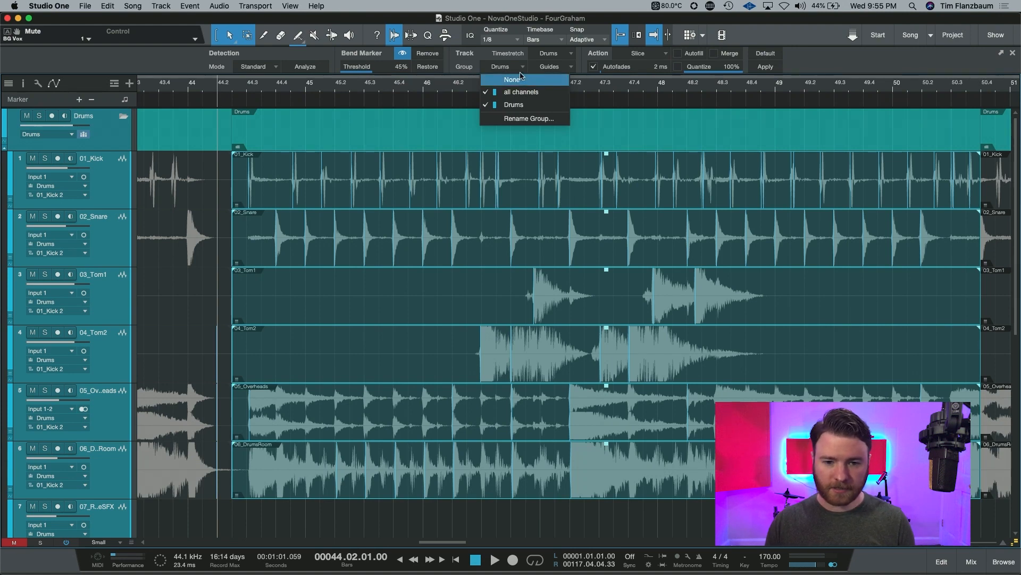
Step: Review the available track groups and timestretch modes for the drum tracks, keeping the Drums - Elastique Pro mode
{"action": "left_click", "coordinate": [487, 92]}
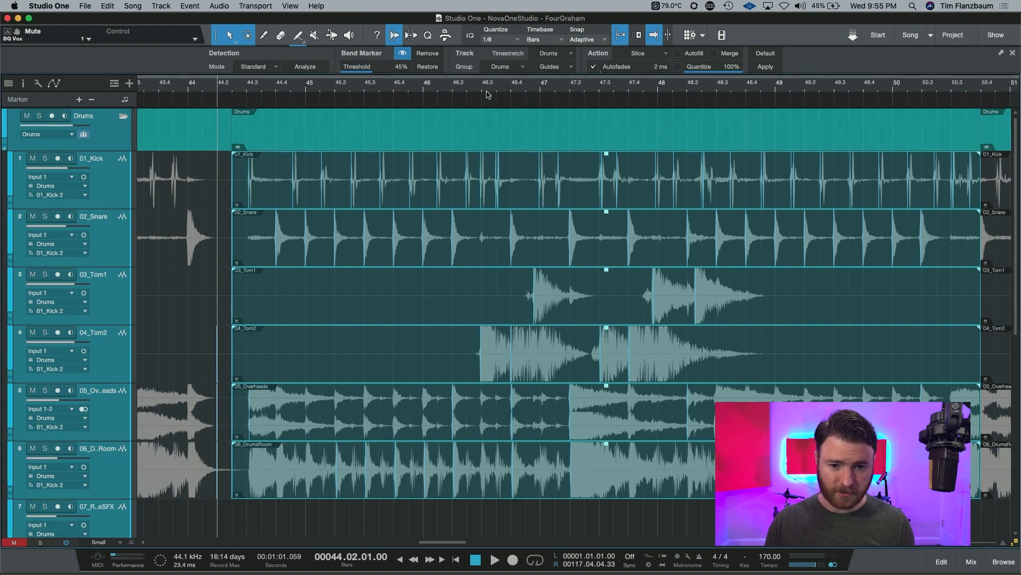
{"action": "left_click", "coordinate": [513, 68]}
{"action": "left_click", "coordinate": [518, 72]}
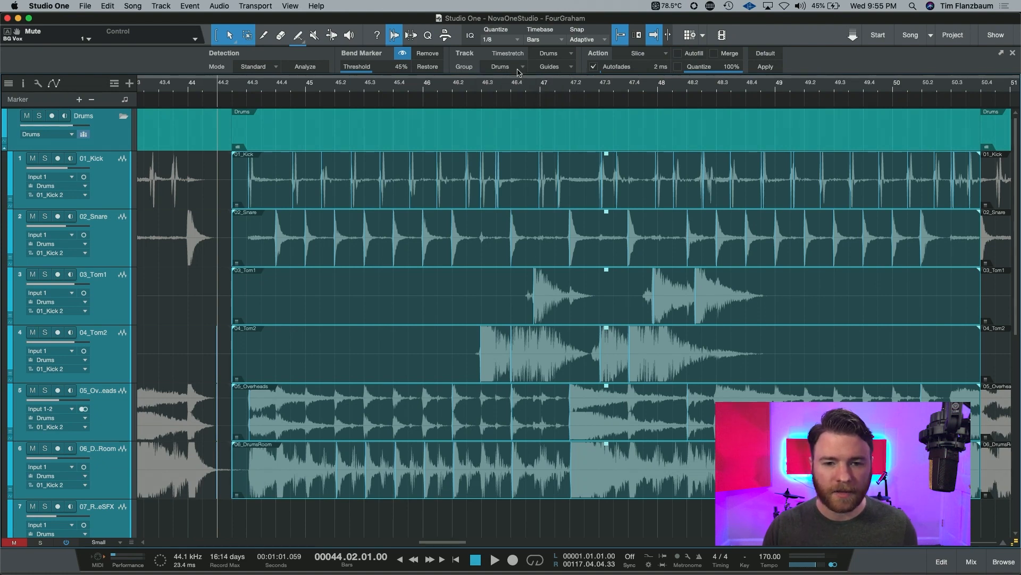
{"action": "left_click", "coordinate": [567, 56]}
{"action": "left_click", "coordinate": [570, 57]}
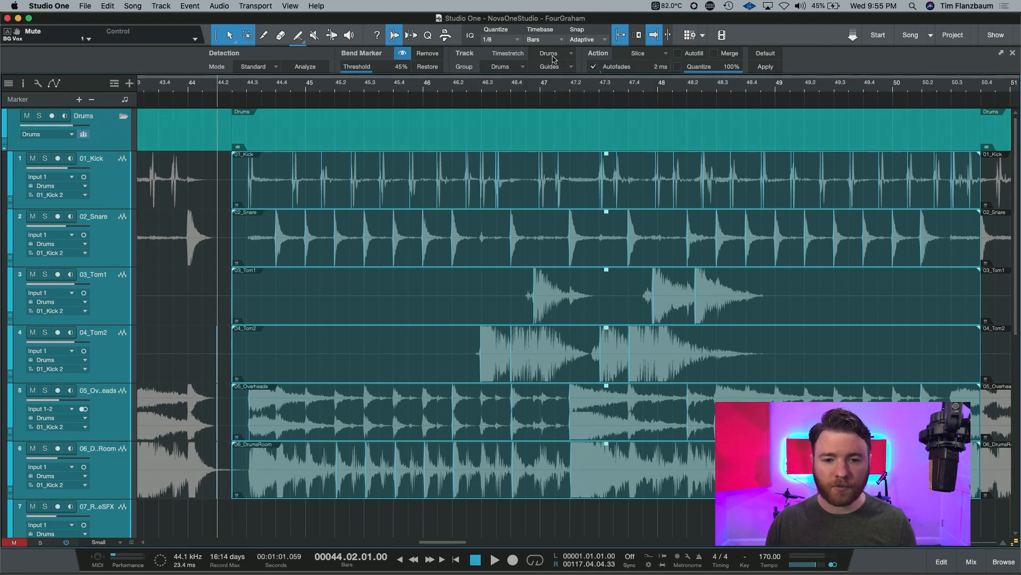
{"action": "left_click", "coordinate": [556, 56]}
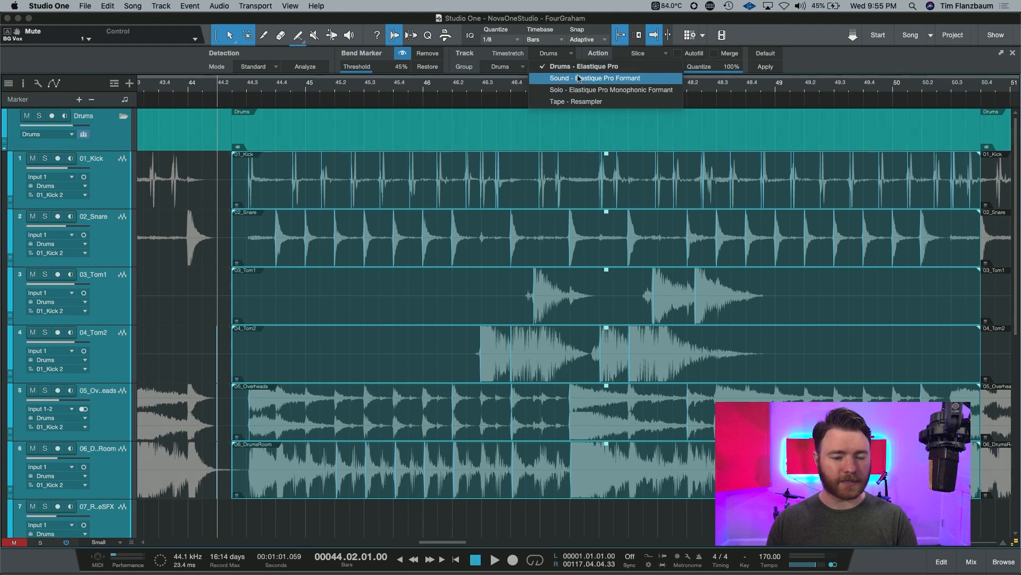
{"action": "left_click", "coordinate": [569, 70]}
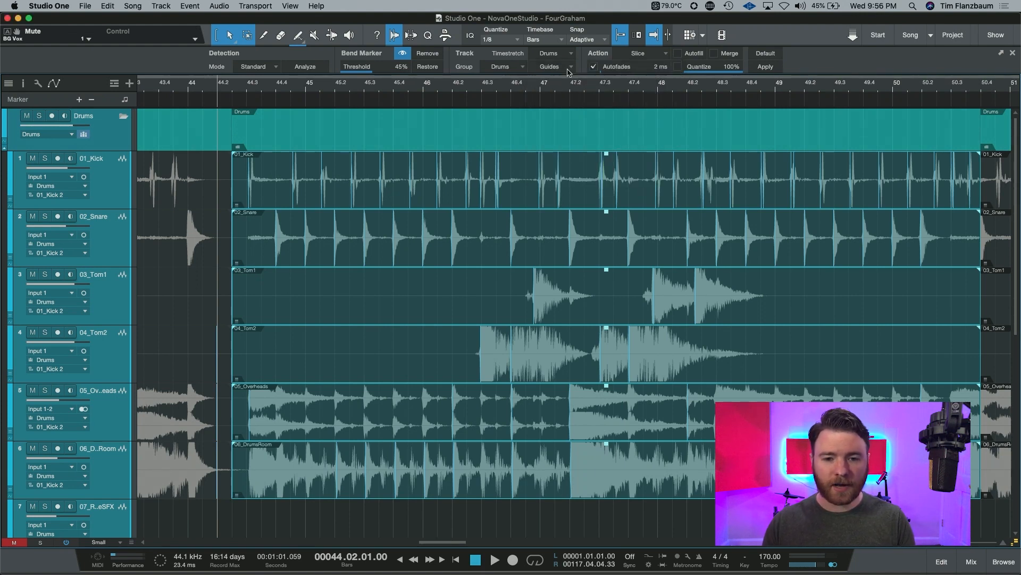
Step: Limit the drum group's guide tracks to 01_Kick only, excluding the snare, toms, overheads, room and reverse effect tracks
{"action": "left_click", "coordinate": [568, 69]}
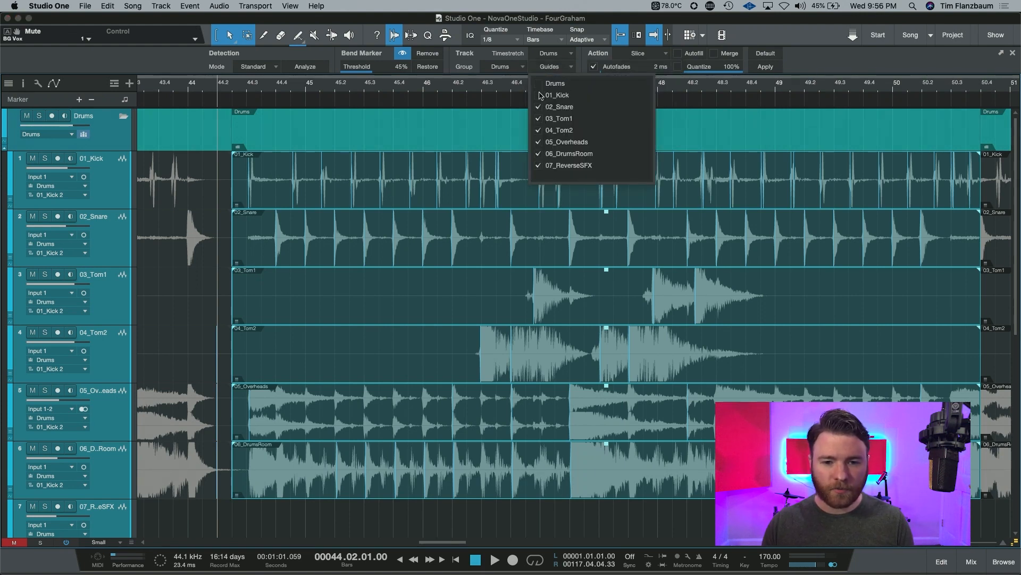
{"action": "left_click_drag", "start_coordinate": [540, 93], "coordinate": [537, 165]}
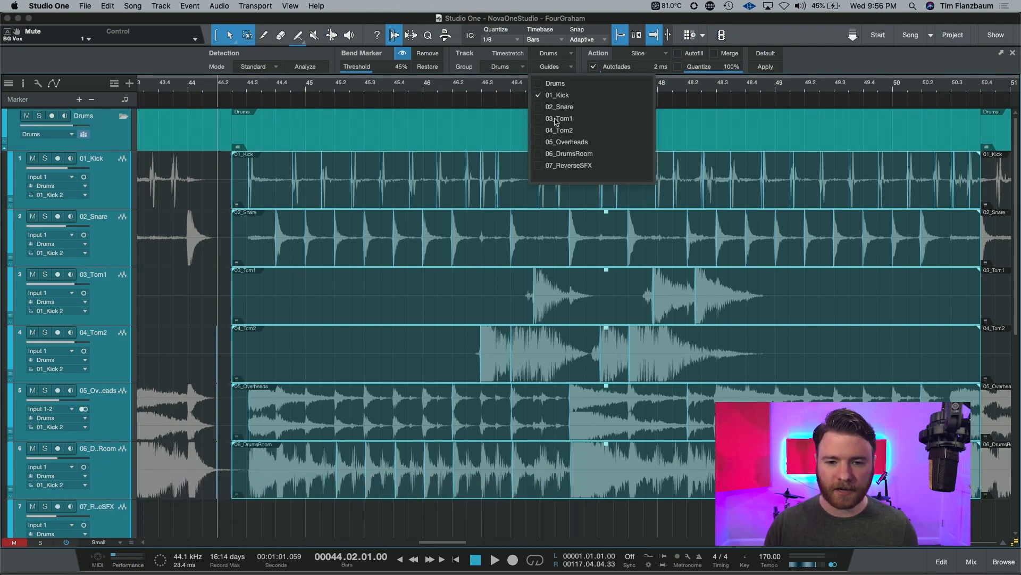
{"action": "left_click", "coordinate": [583, 70]}
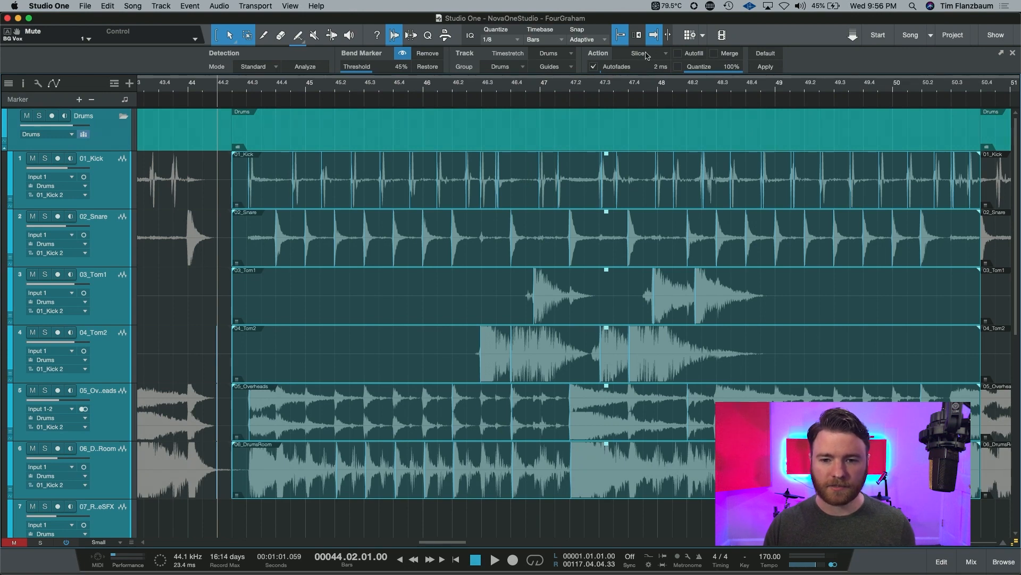
Step: Try slicing the drum events at their bend markers with 2 ms autofades, and undo the slicing
{"action": "left_click", "coordinate": [764, 67]}
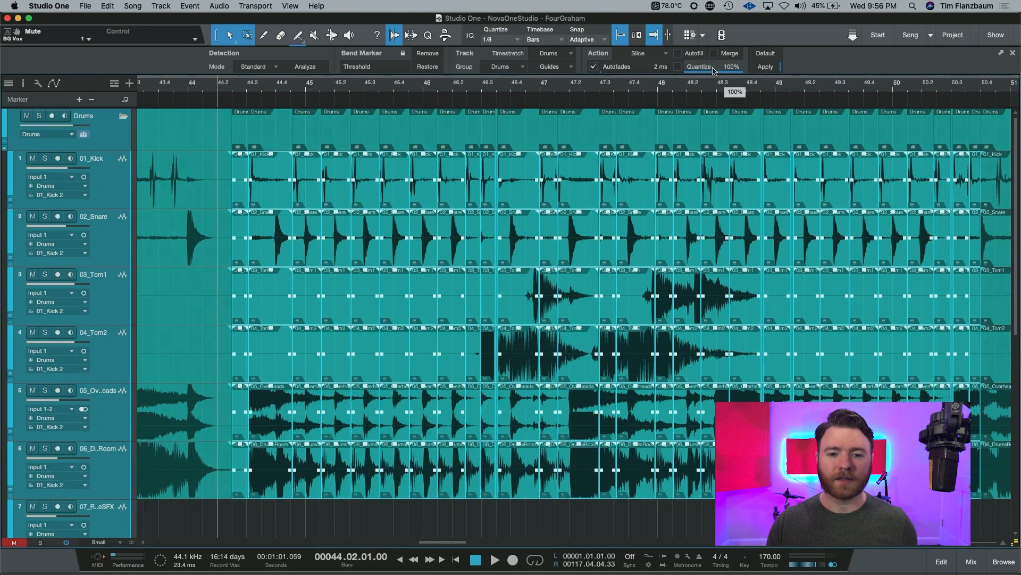
{"action": "key", "text": "super+z"}
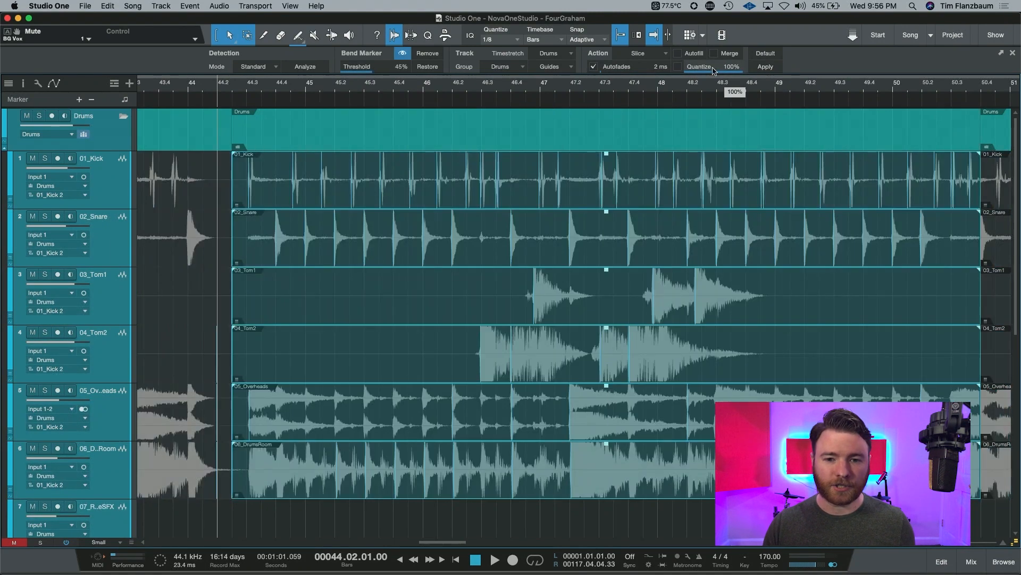
Step: Apply the Quantize bend action to the drum events at 78% strength and play the section back
{"action": "left_click", "coordinate": [665, 55]}
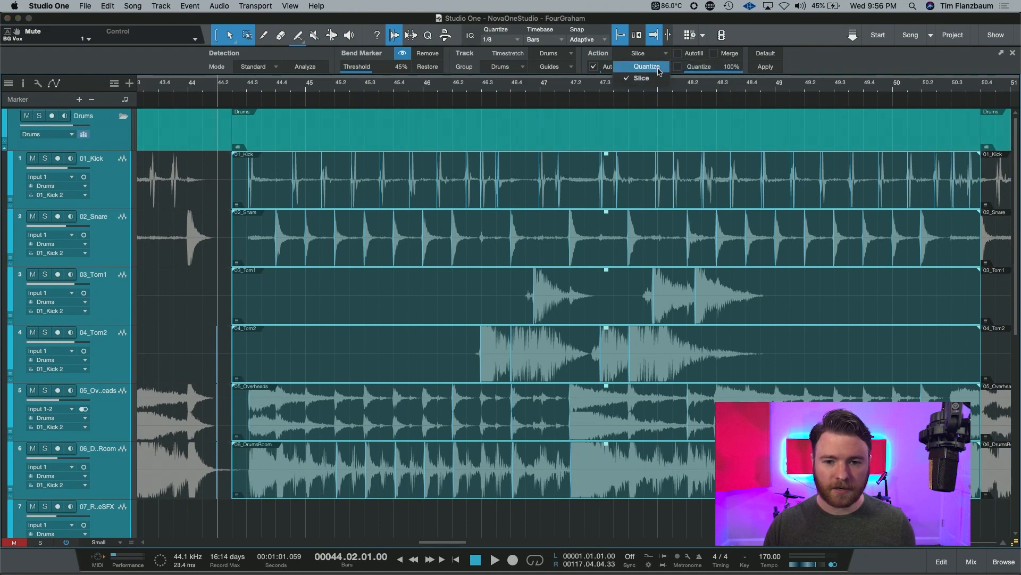
{"action": "left_click", "coordinate": [660, 68]}
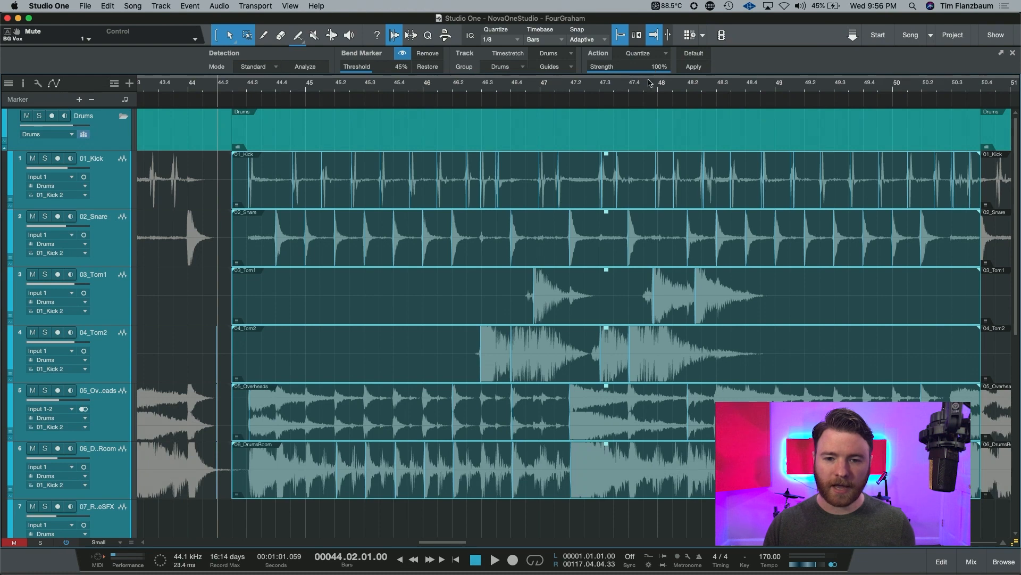
{"action": "left_click_drag", "start_coordinate": [641, 70], "coordinate": [622, 79]}
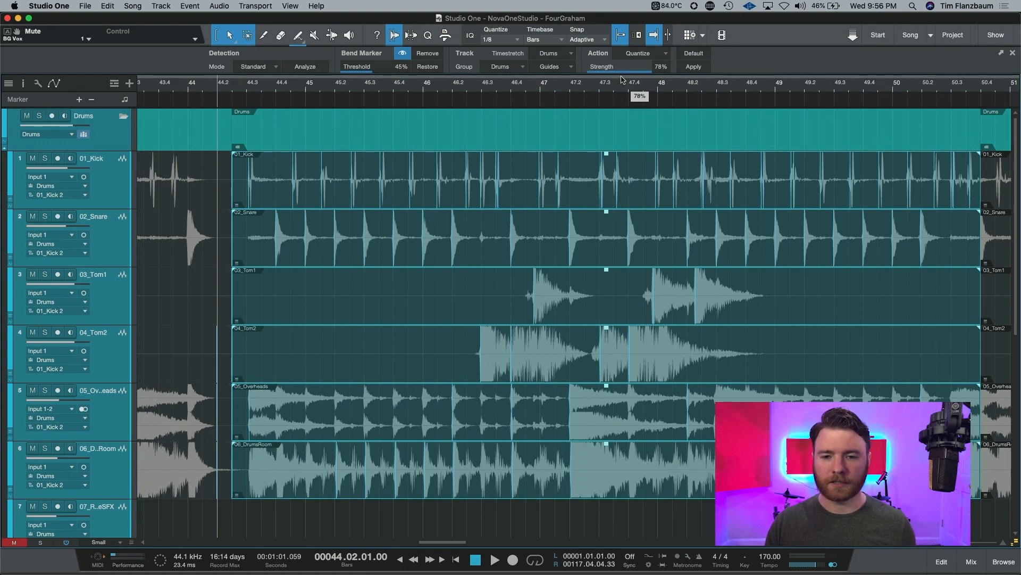
{"action": "left_click", "coordinate": [696, 67]}
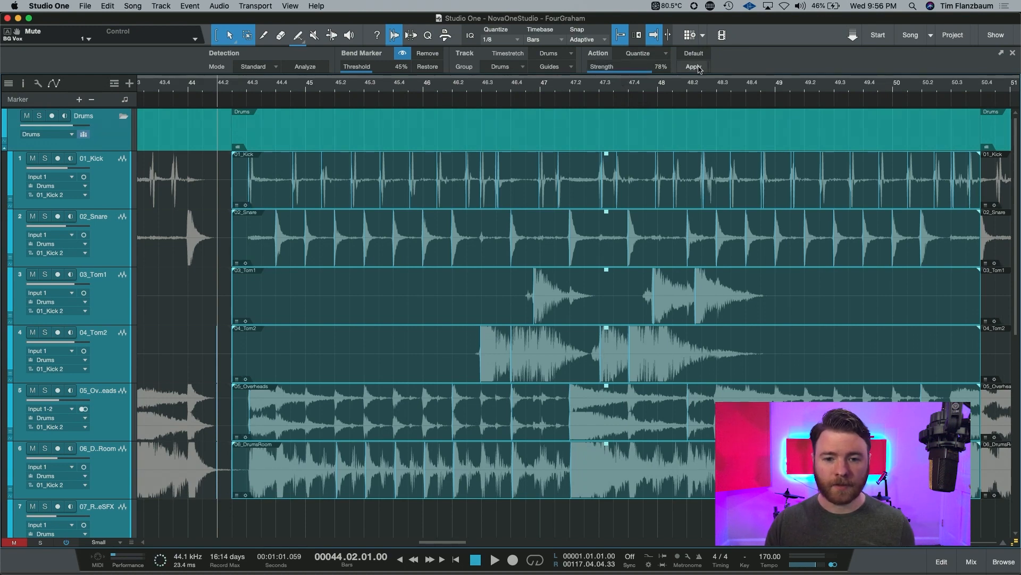
{"action": "left_click", "coordinate": [698, 68]}
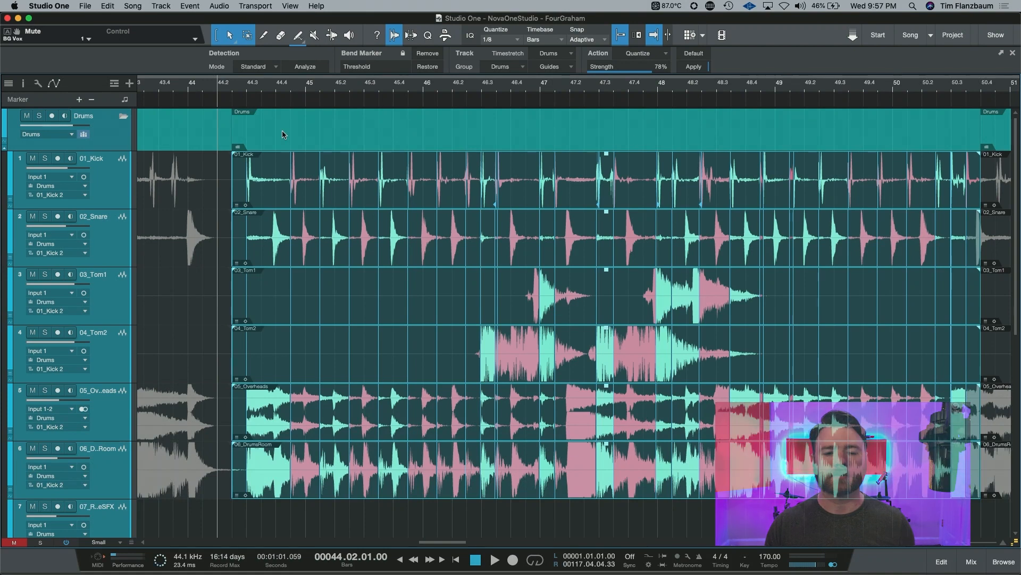
{"action": "key", "text": "space"}
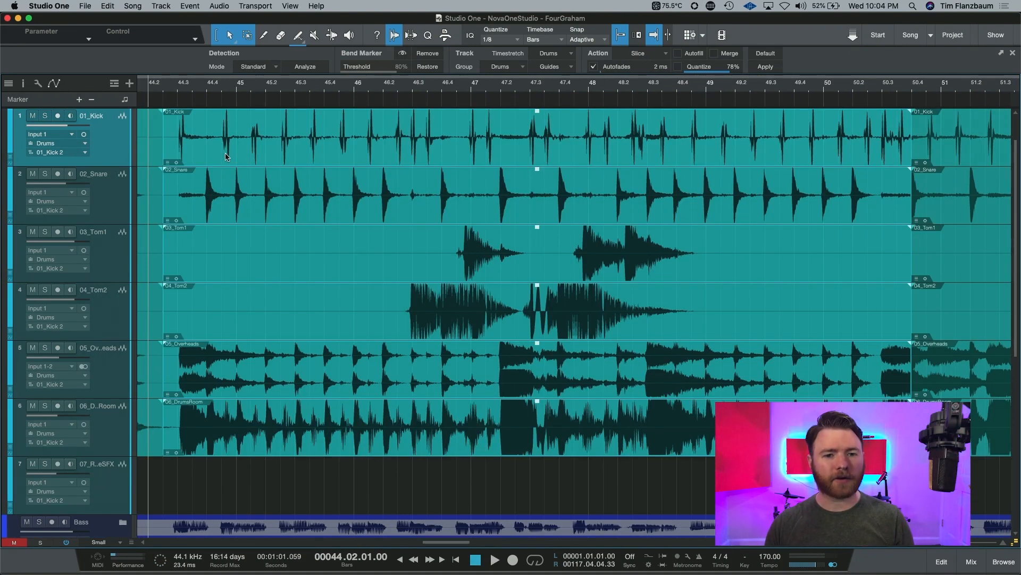
Step: Show the audio editing macros and examine the command sequence of the Align Transients macro without changing it
{"action": "left_click", "coordinate": [447, 40]}
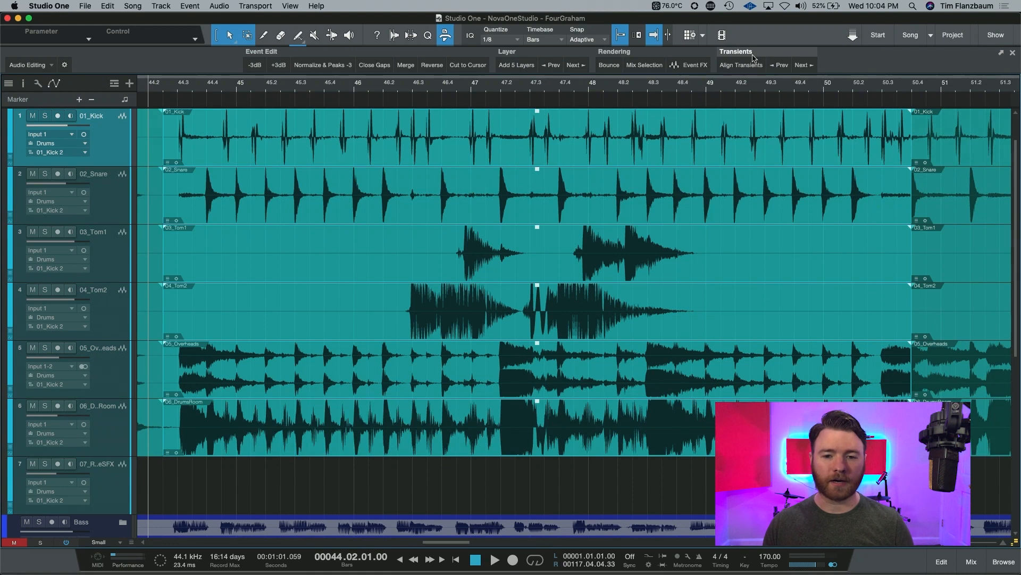
{"action": "right_click", "coordinate": [739, 68]}
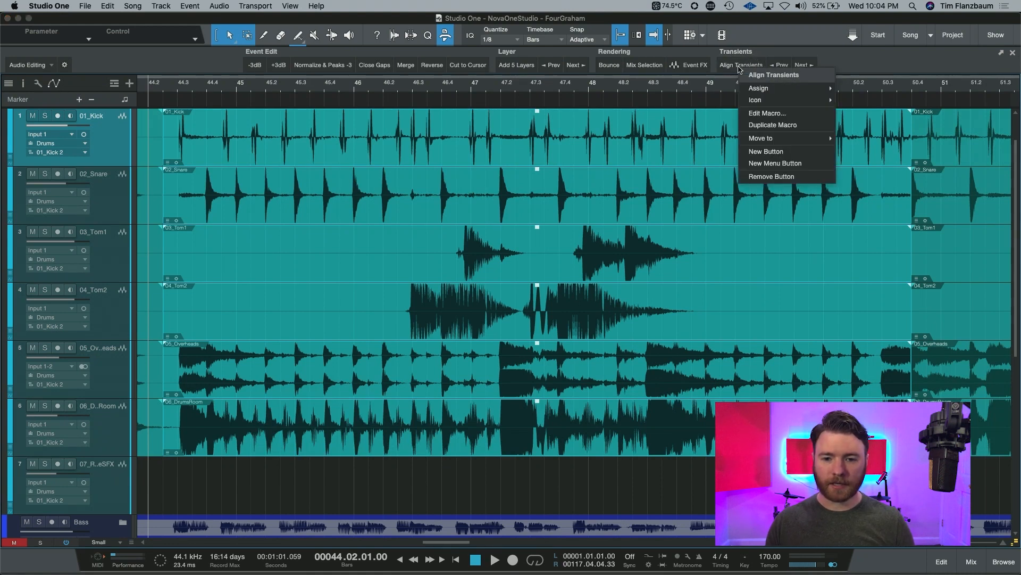
{"action": "left_click", "coordinate": [800, 112]}
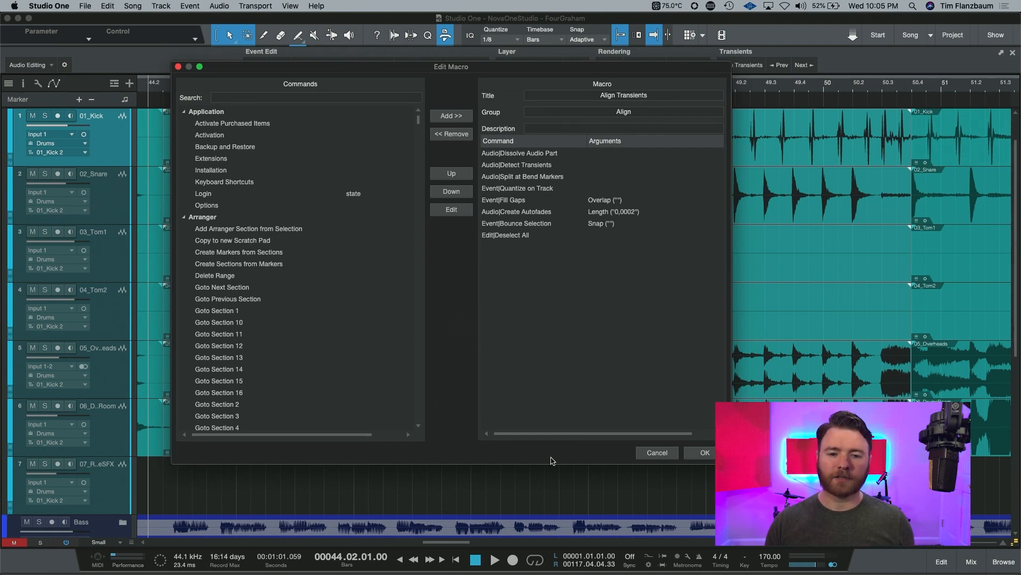
{"action": "left_click", "coordinate": [671, 455]}
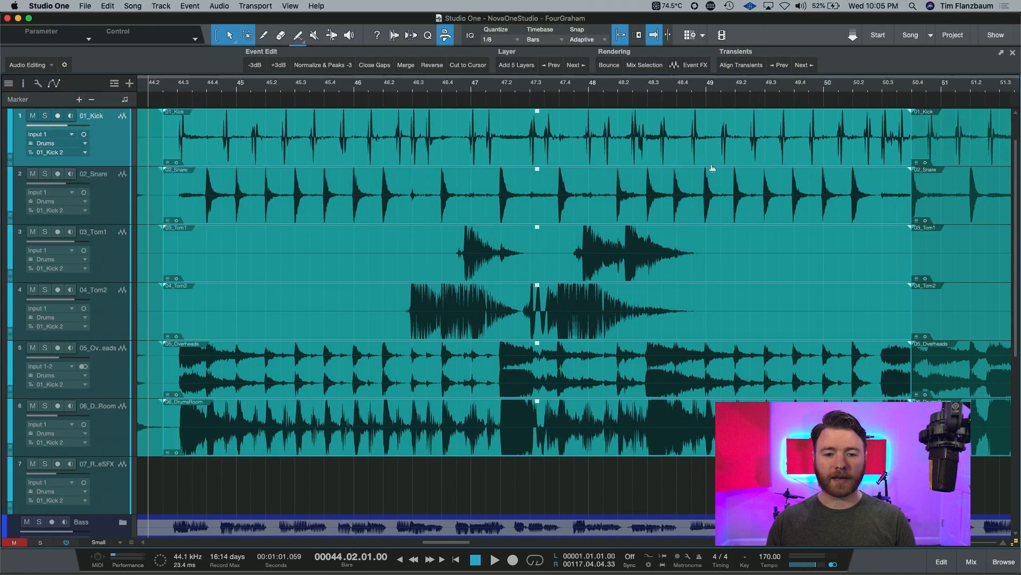
Step: Run the Align Transients macro on the selected drum events and play the section from bar 44 beat 2
{"action": "left_click", "coordinate": [742, 66]}
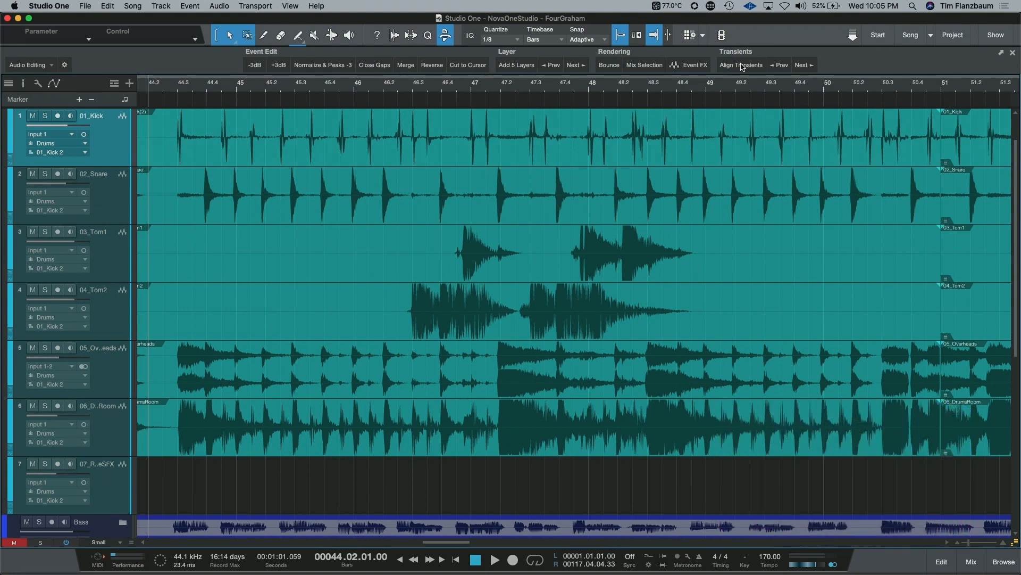
{"action": "key", "text": "space"}
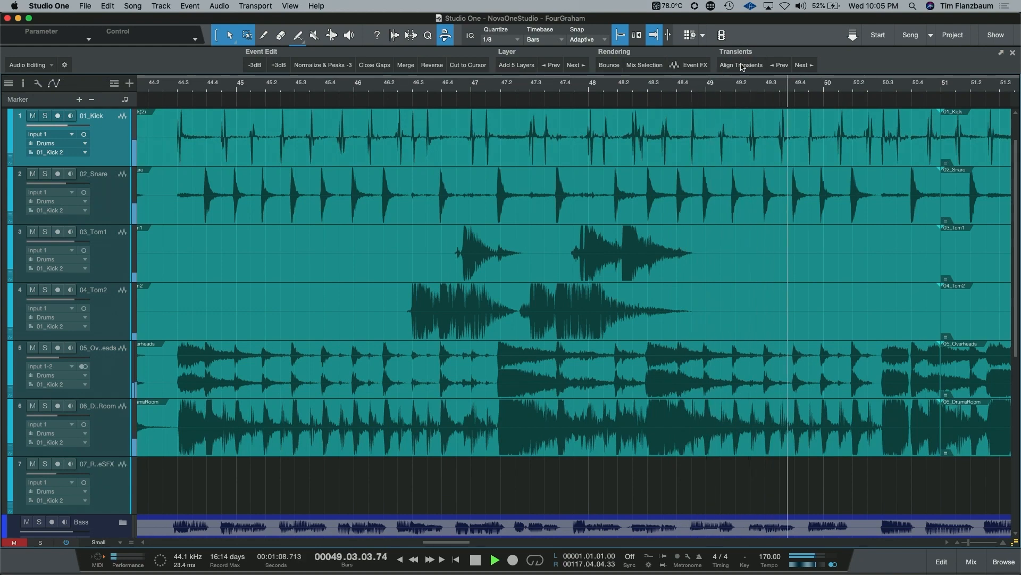
{"action": "key", "text": "space"}
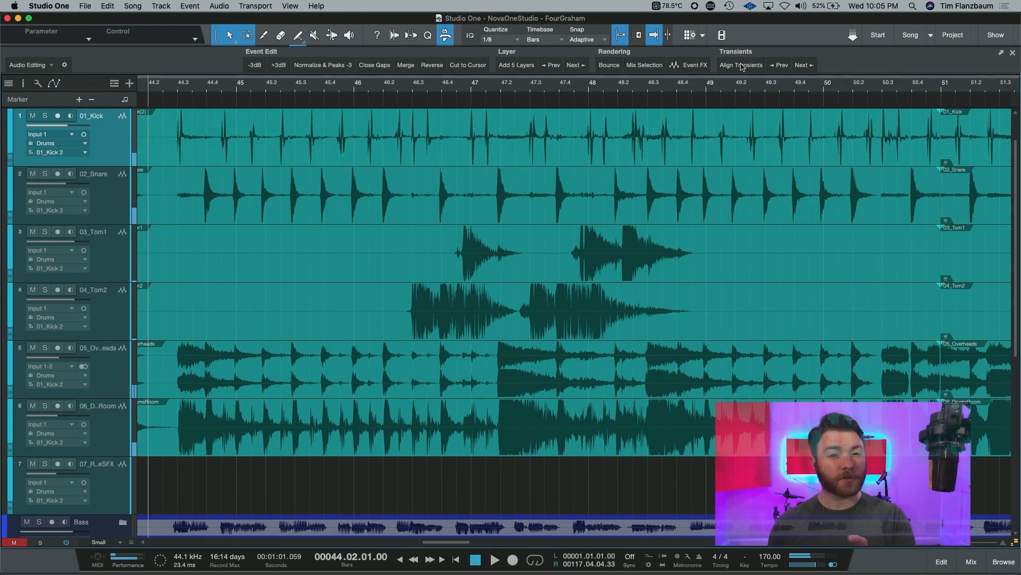